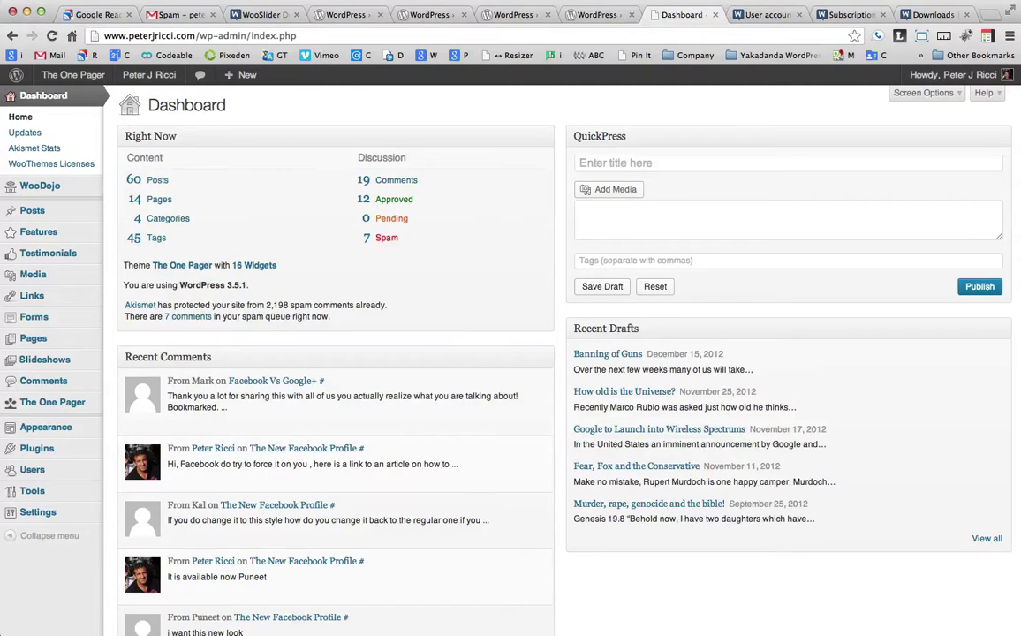
Step: Open the list of all Features and load the live site in a separate tab
mouse_move(34, 227)
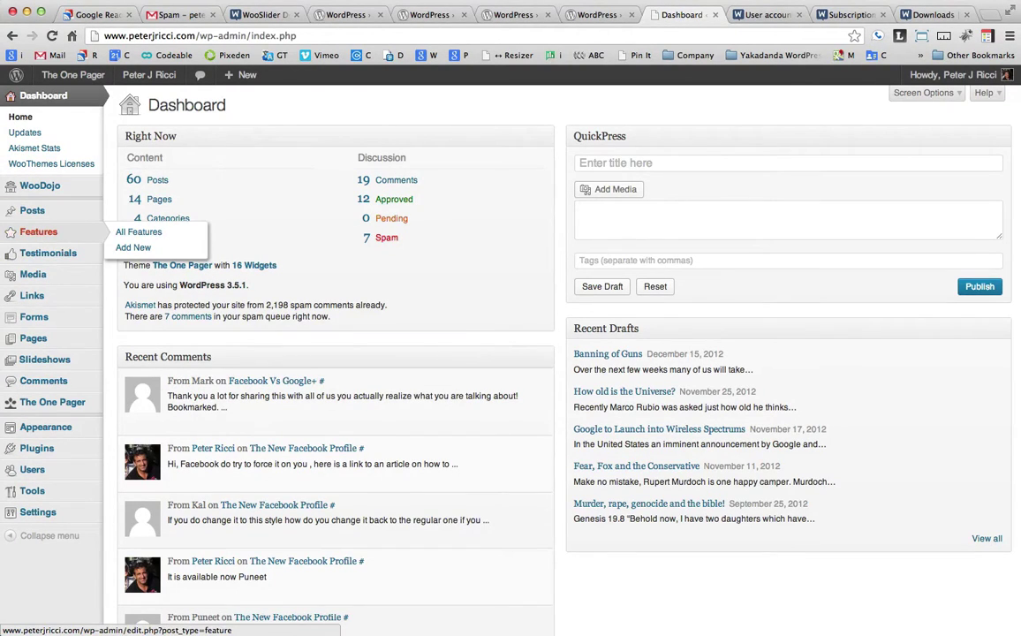
click(44, 233)
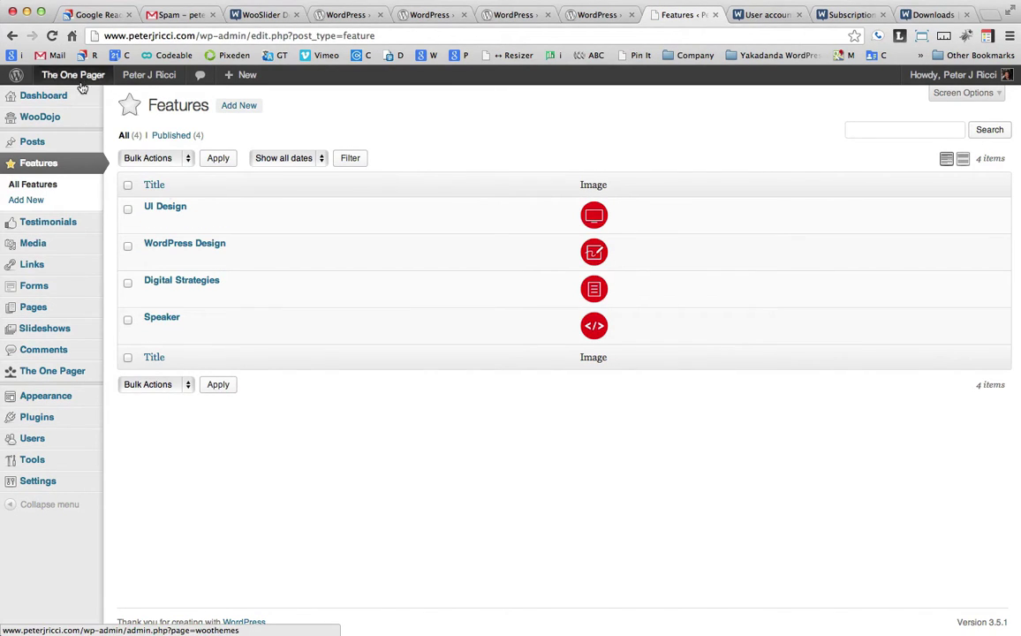
mouse_move(78, 77)
mouse_move(148, 76)
right_click(141, 98)
click(205, 100)
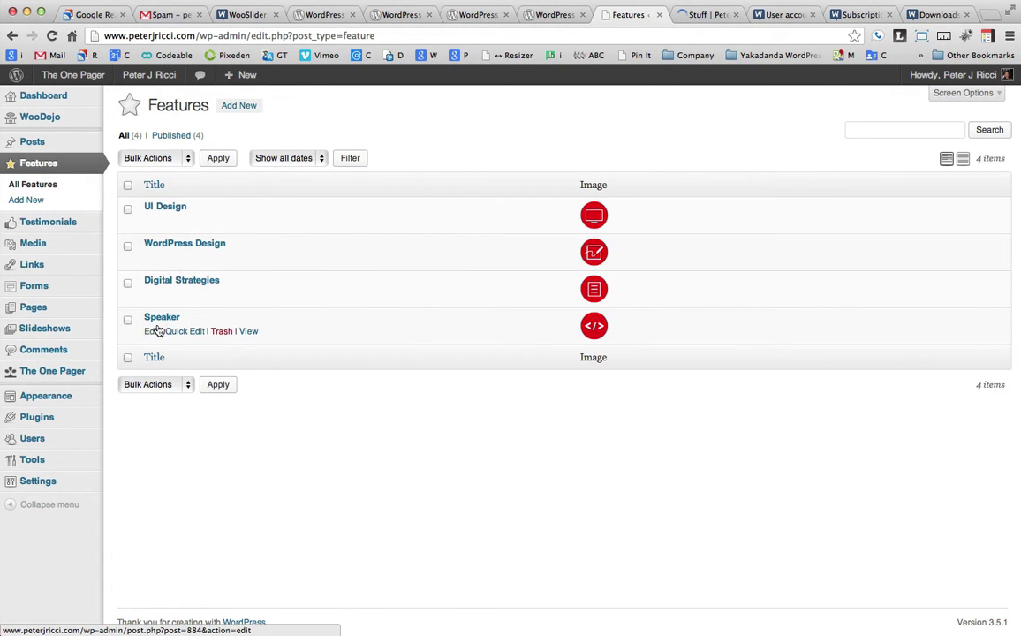
click(182, 221)
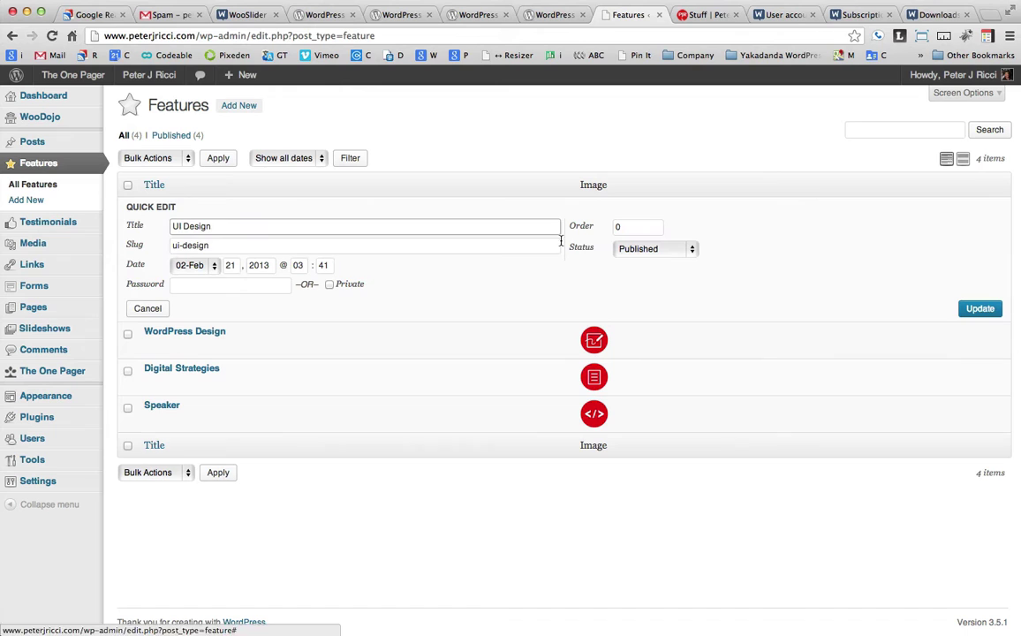
click(149, 308)
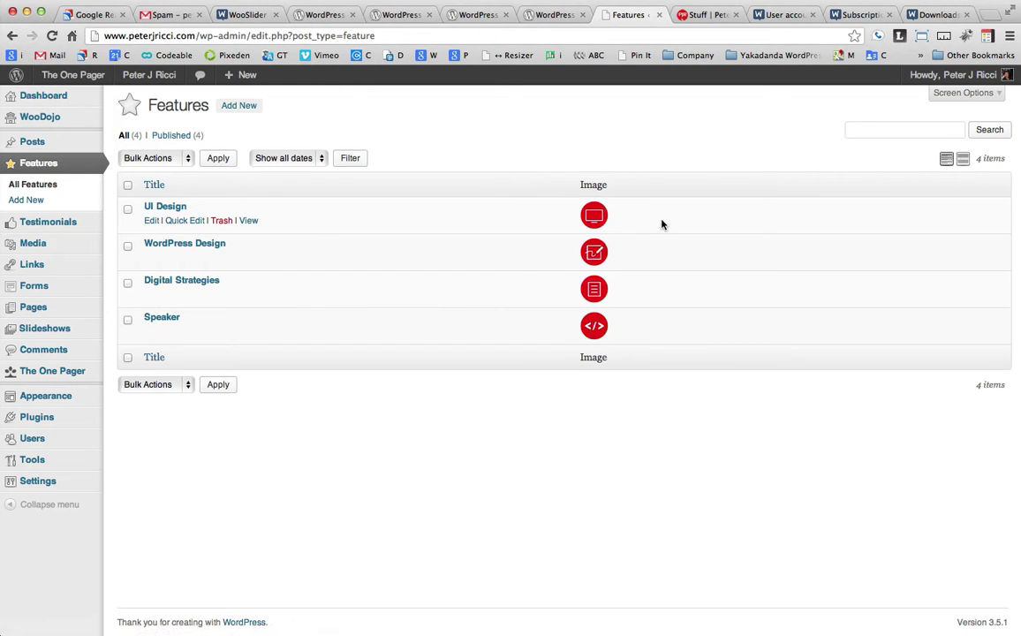
click(181, 260)
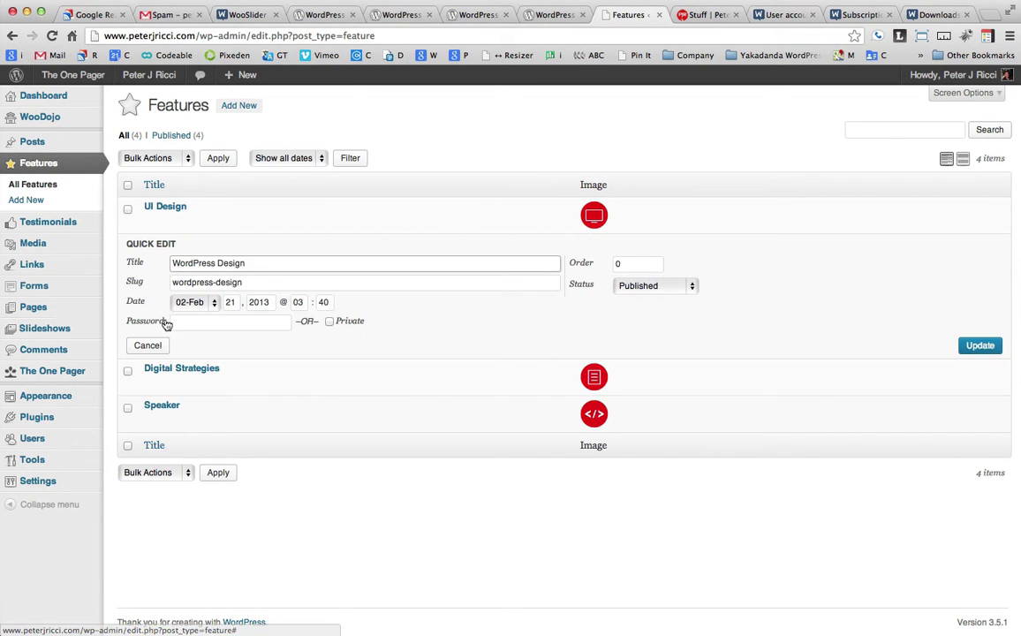
click(147, 344)
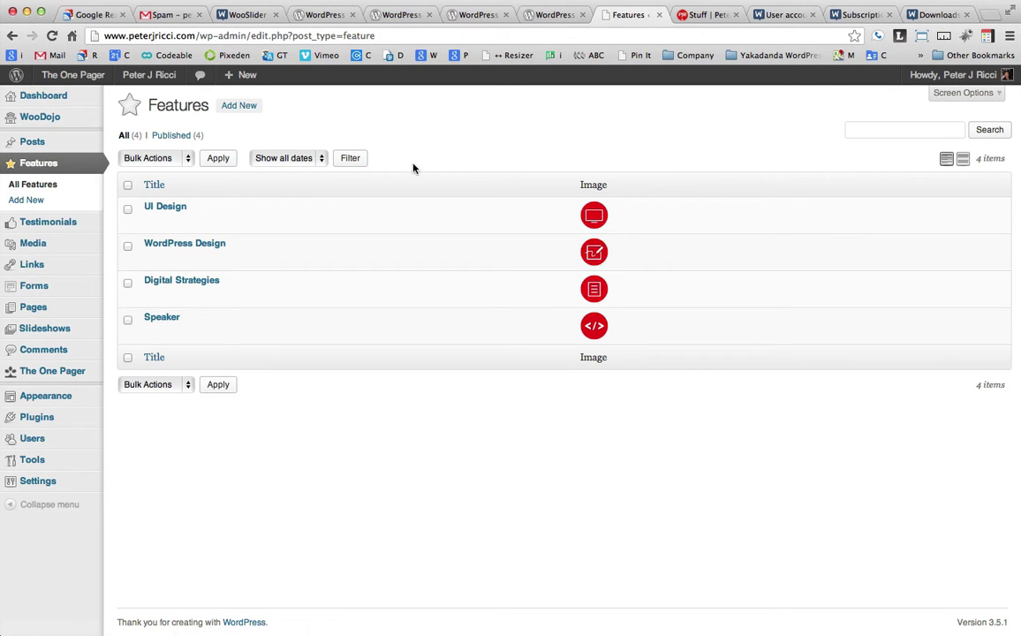
Step: View the Skillsets section on the live site's home page
click(700, 14)
scroll(702, 157, down, 5)
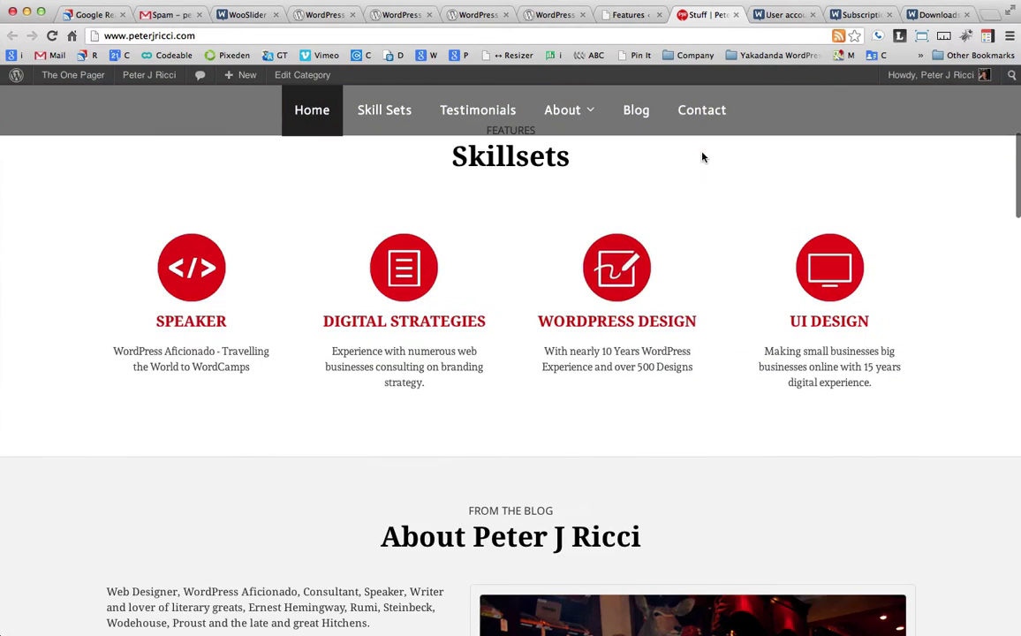
scroll(495, 258, down, 2)
scroll(372, 223, up, 1)
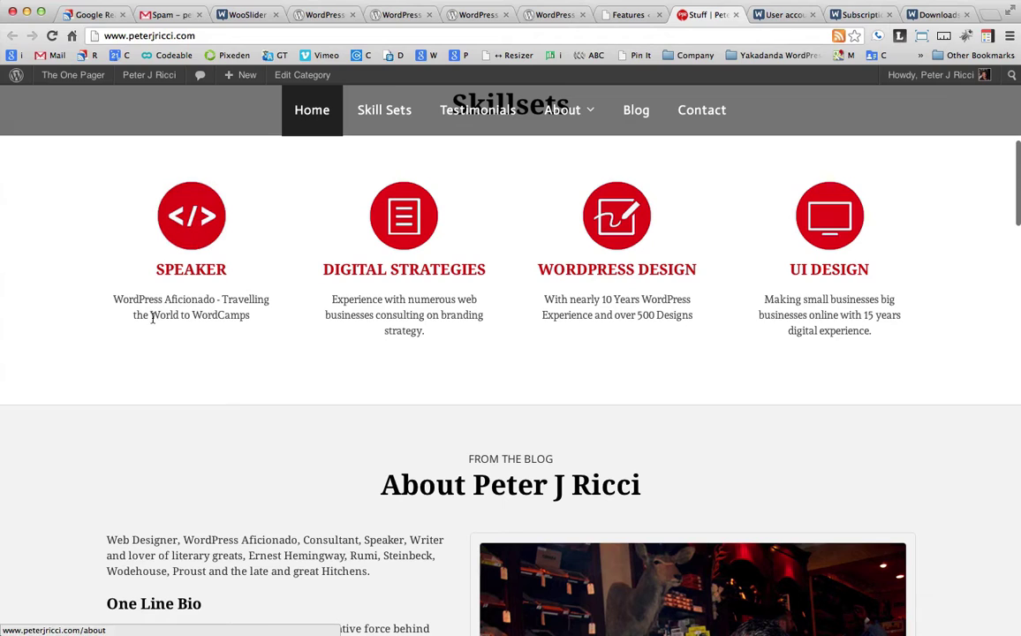
Step: Open the UI Design feature for full editing and compare its description with the Skillsets text on the live site
click(629, 15)
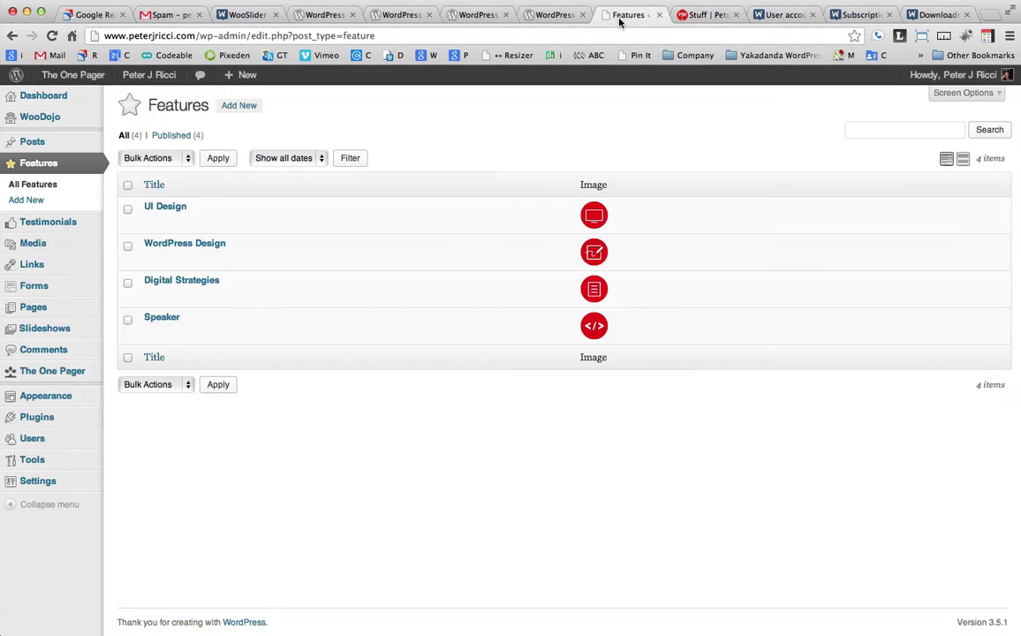
click(152, 220)
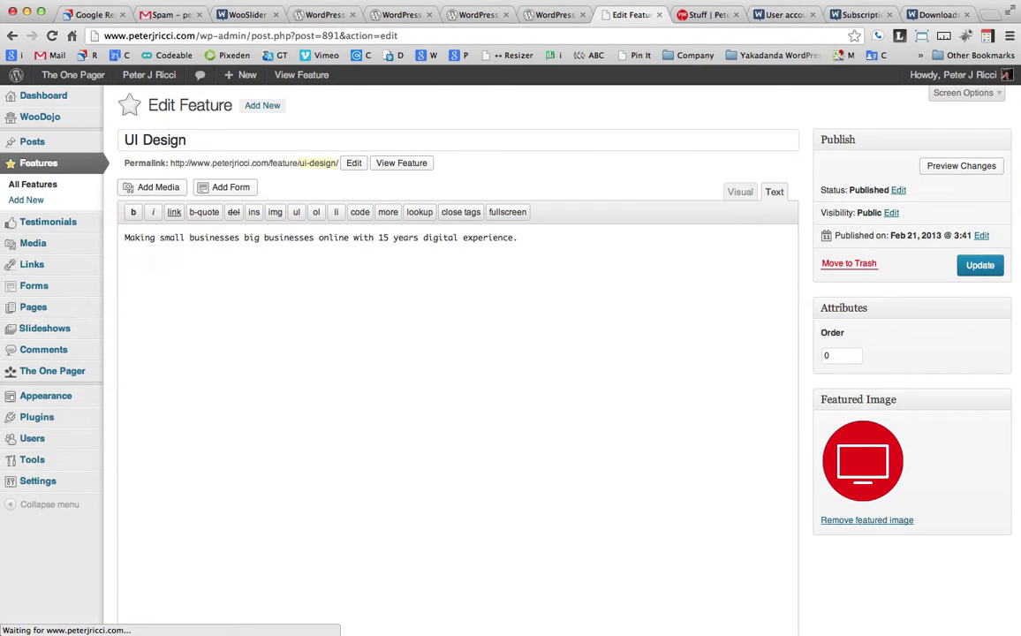
click(704, 14)
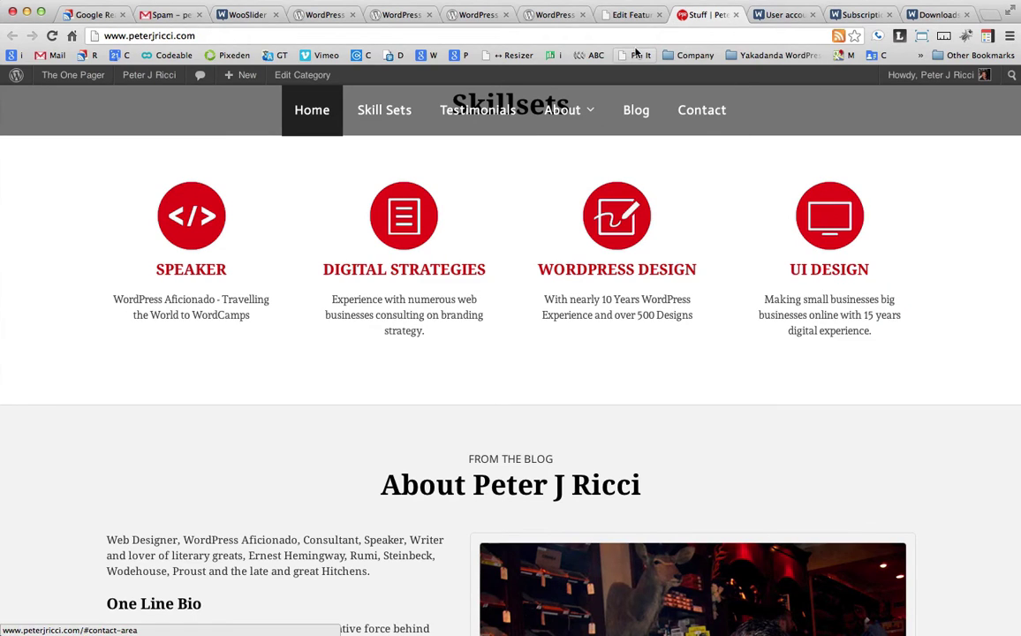
click(629, 14)
drag(126, 239, 612, 241)
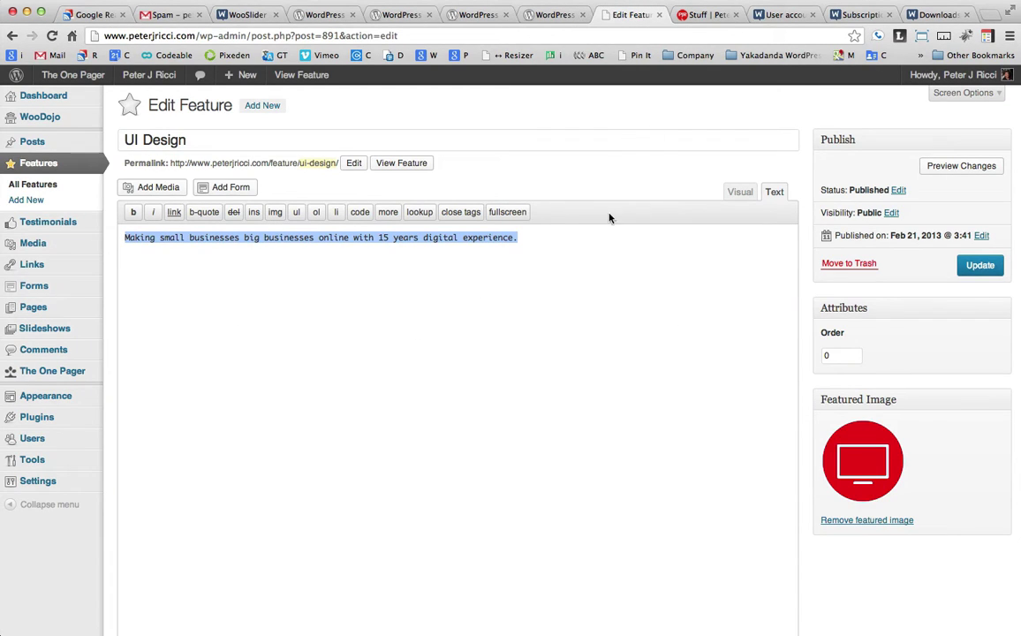
click(702, 15)
drag(823, 315, 806, 262)
click(609, 12)
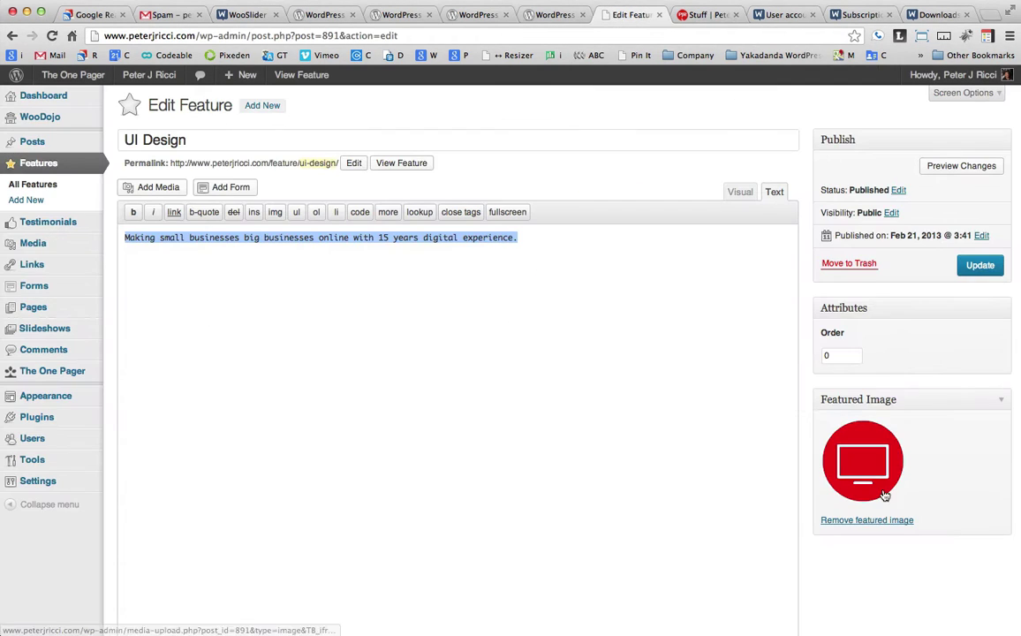
Step: Examine the UI Design feature's featured image, order, description, Feature Details URL, title and excerpt
click(957, 479)
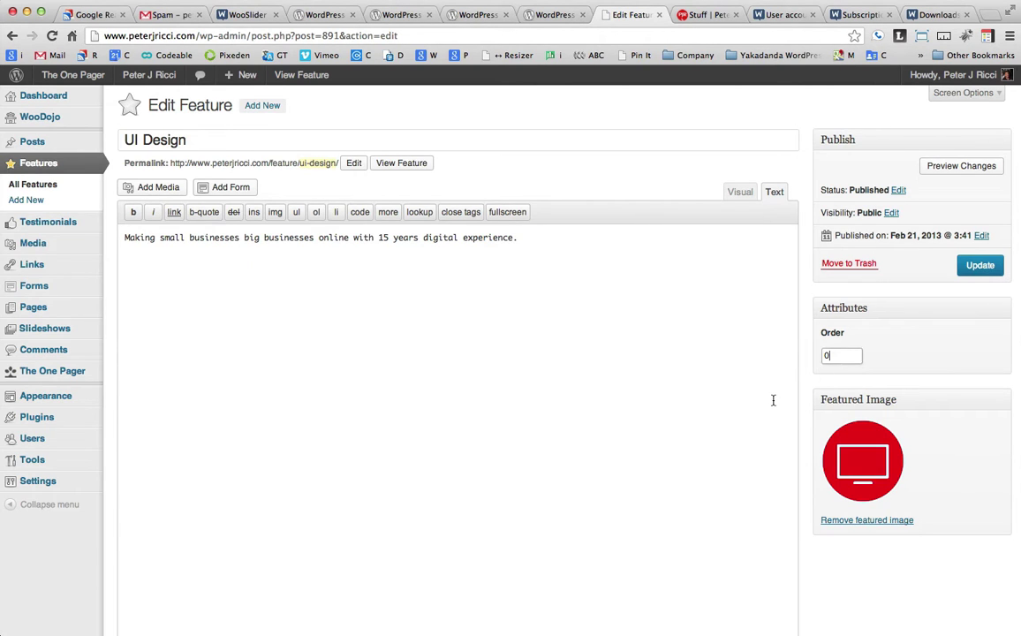
scroll(785, 514, down, 5)
scroll(784, 514, down, 5)
drag(788, 337, 777, 239)
drag(717, 223, 600, 388)
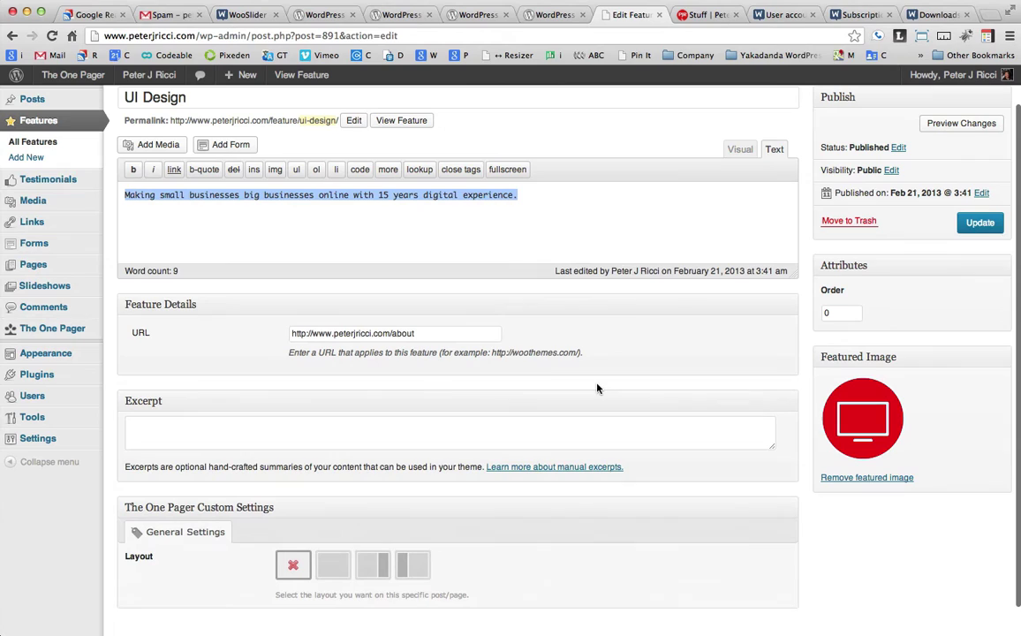
click(609, 349)
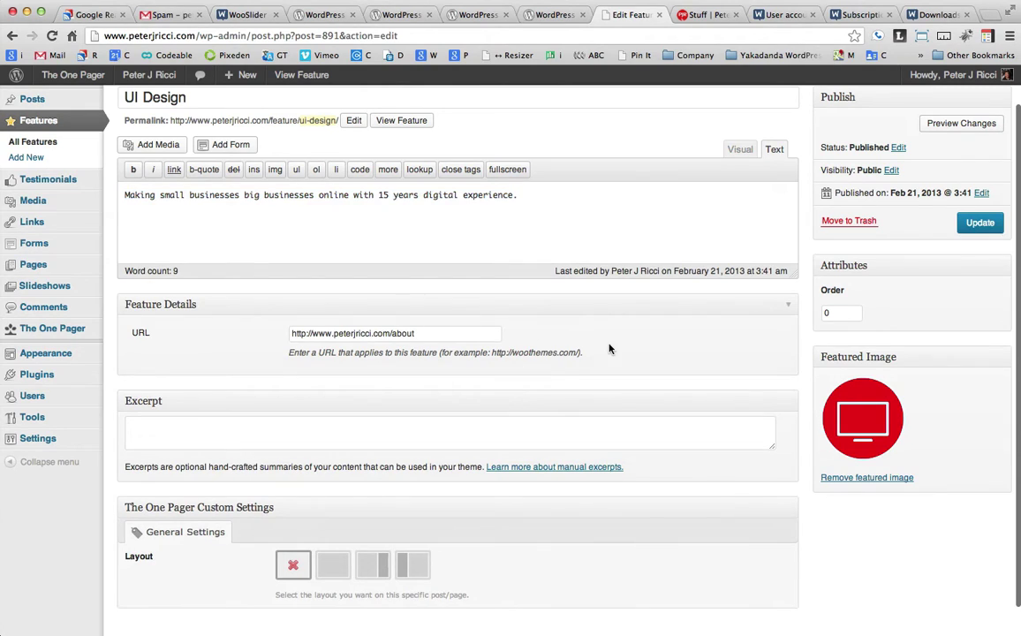
triple_click(349, 334)
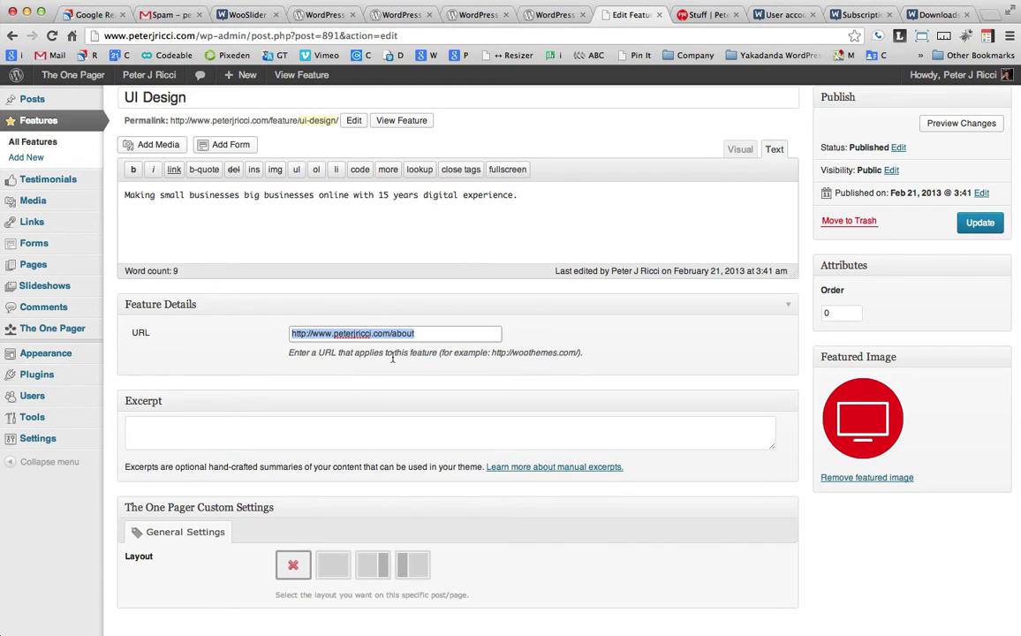
click(594, 243)
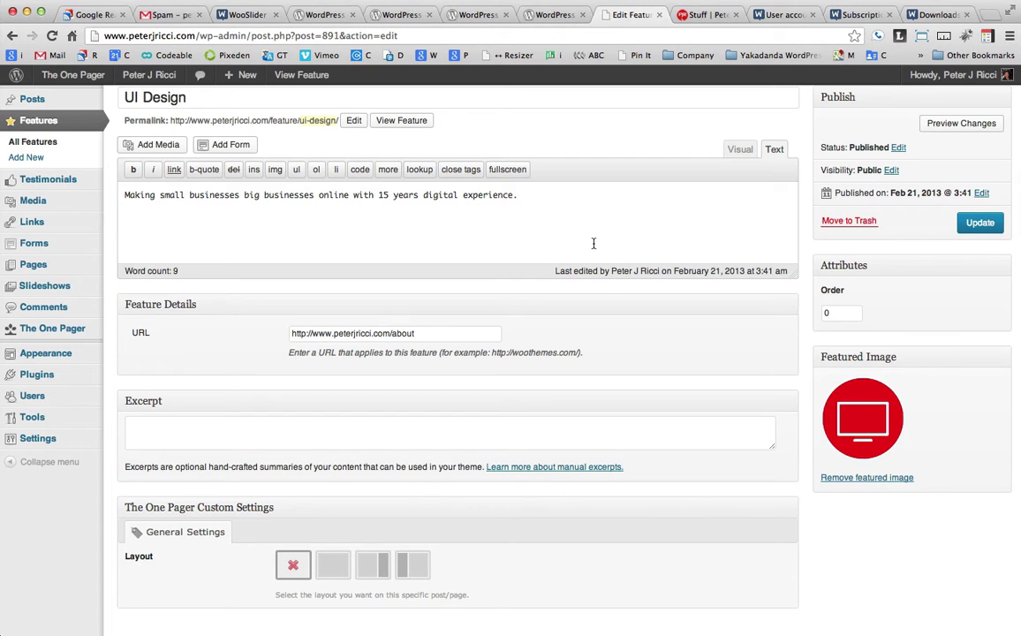
scroll(565, 256, up, 1)
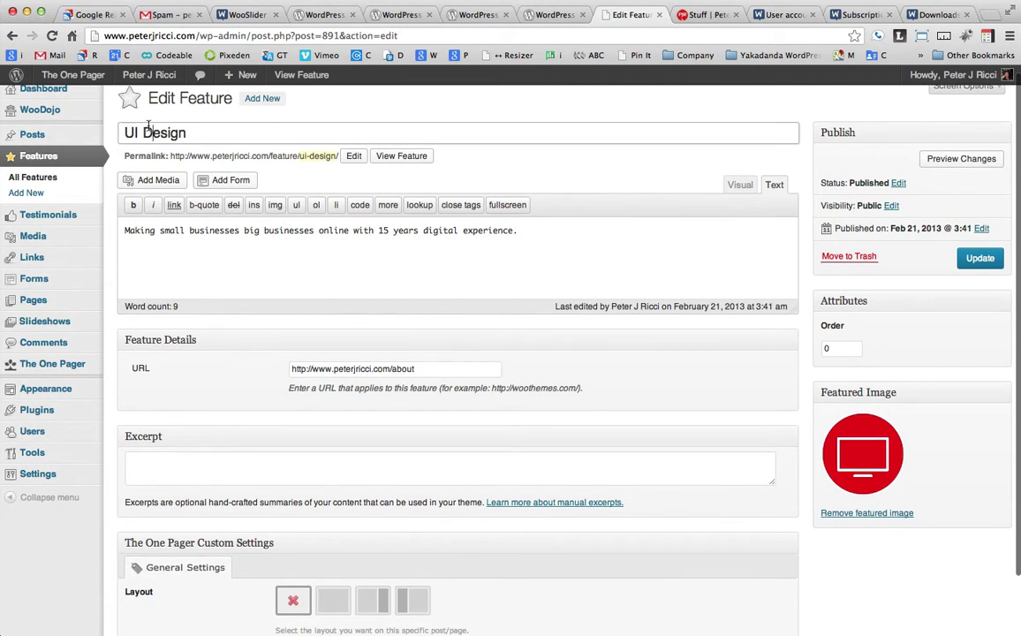
key(shift+Left)
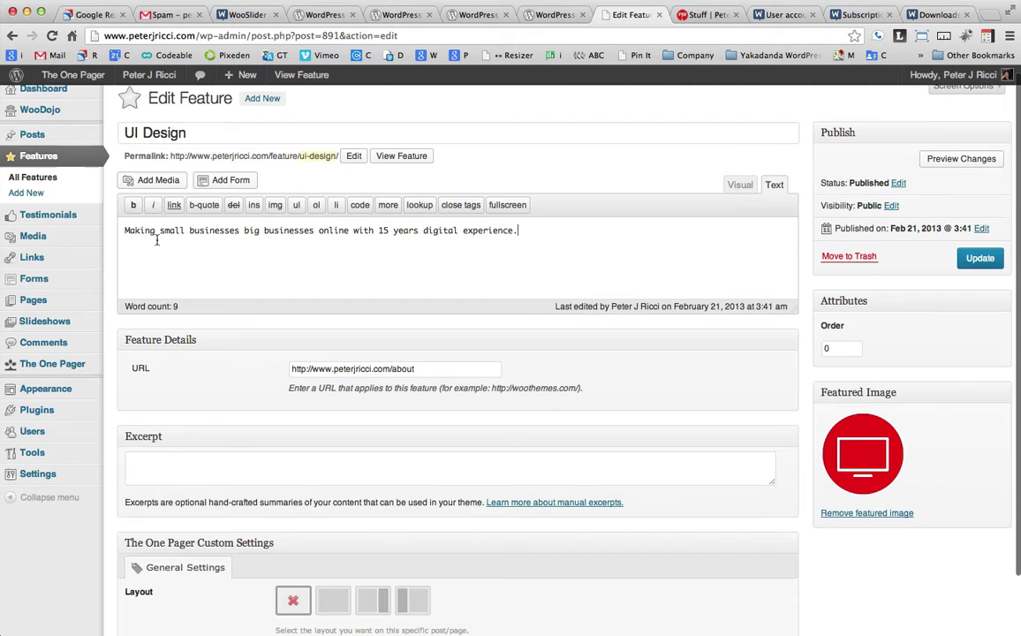
click(389, 467)
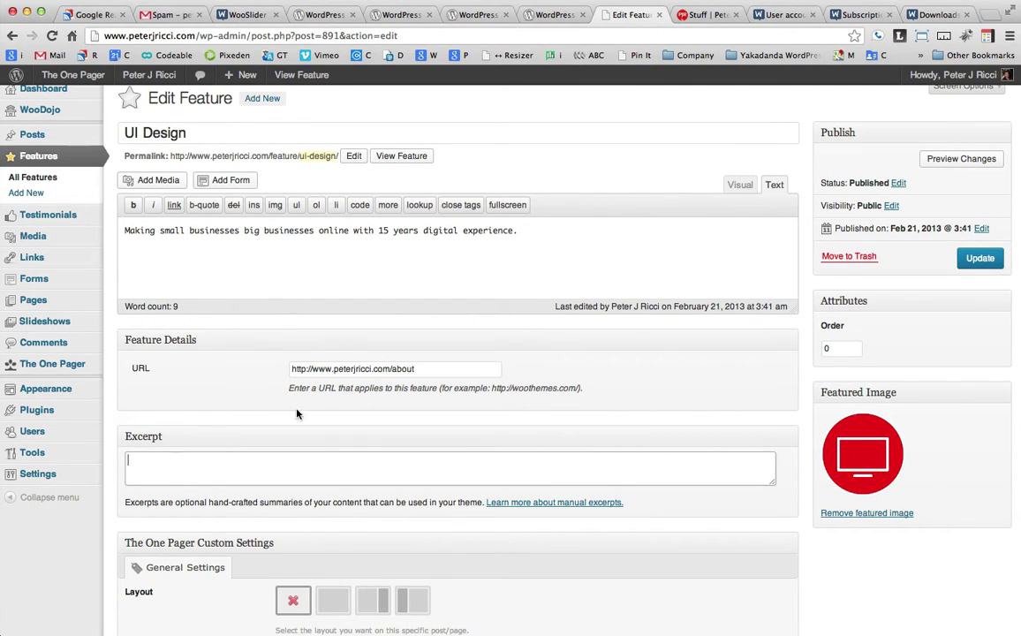
triple_click(344, 369)
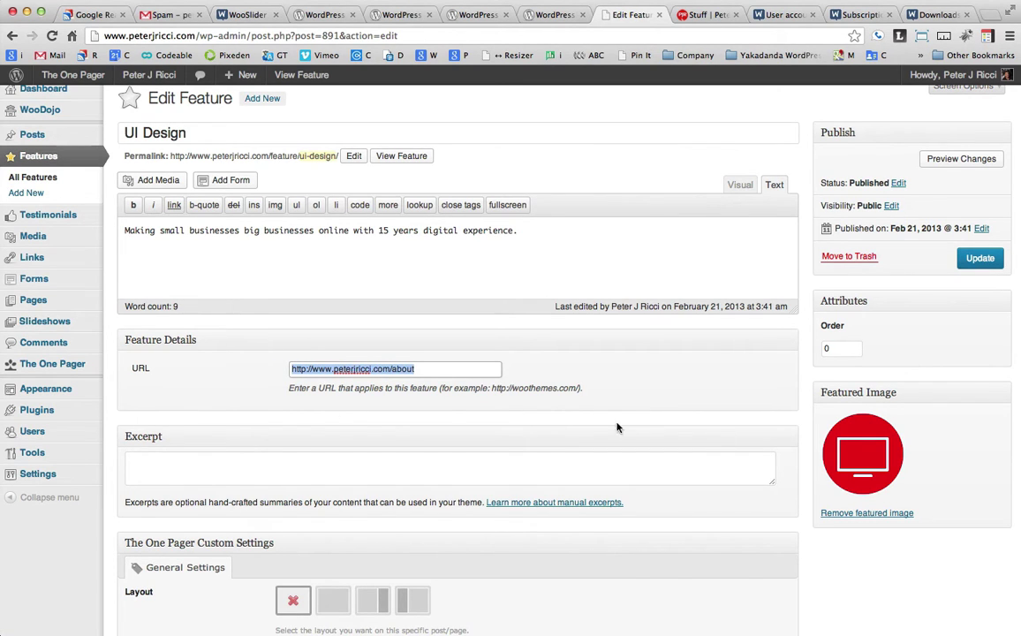
Step: Follow the UI Design icon's link on the live site and compare the About page with the feature's URL setting
click(702, 15)
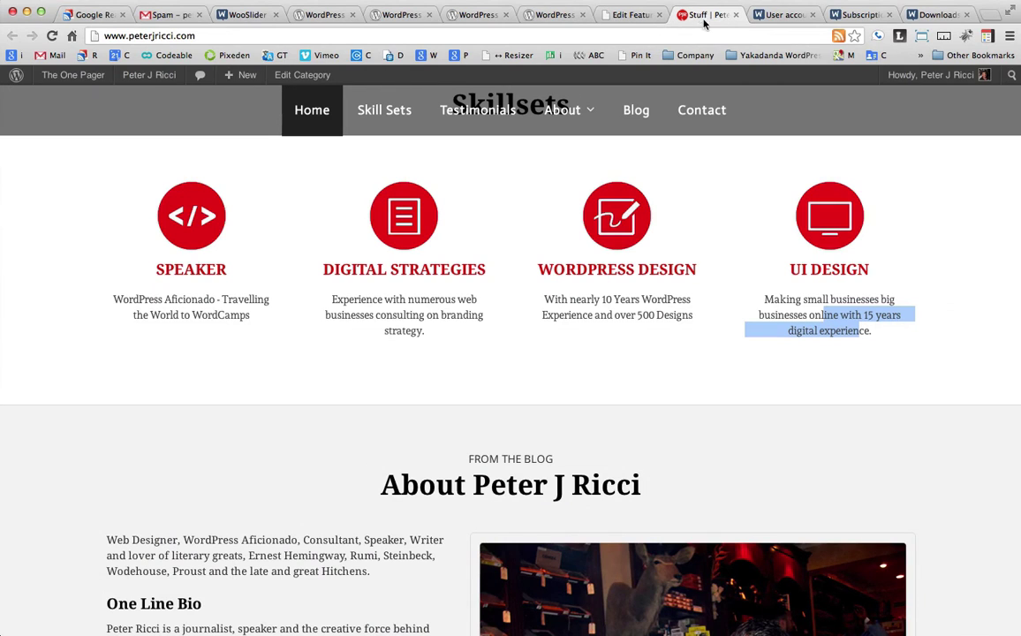
click(838, 227)
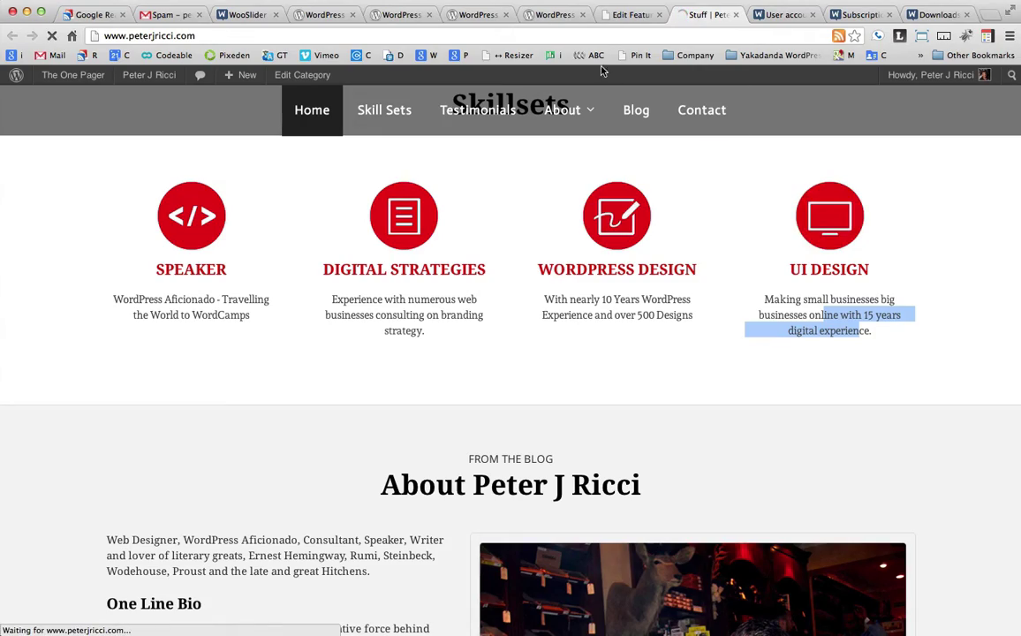
scroll(635, 216, down, 15)
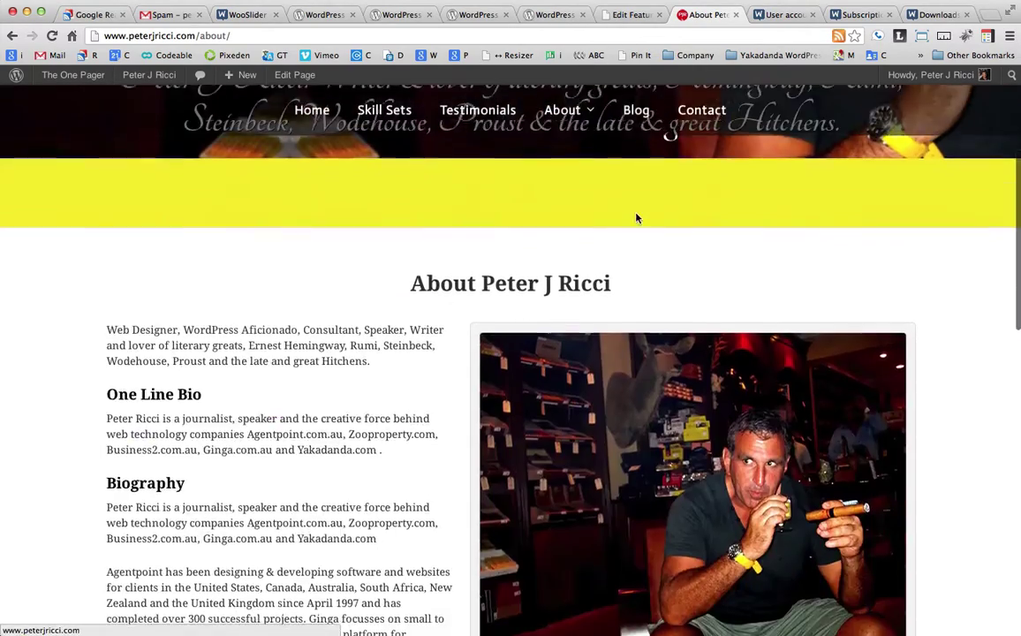
scroll(636, 216, up, 15)
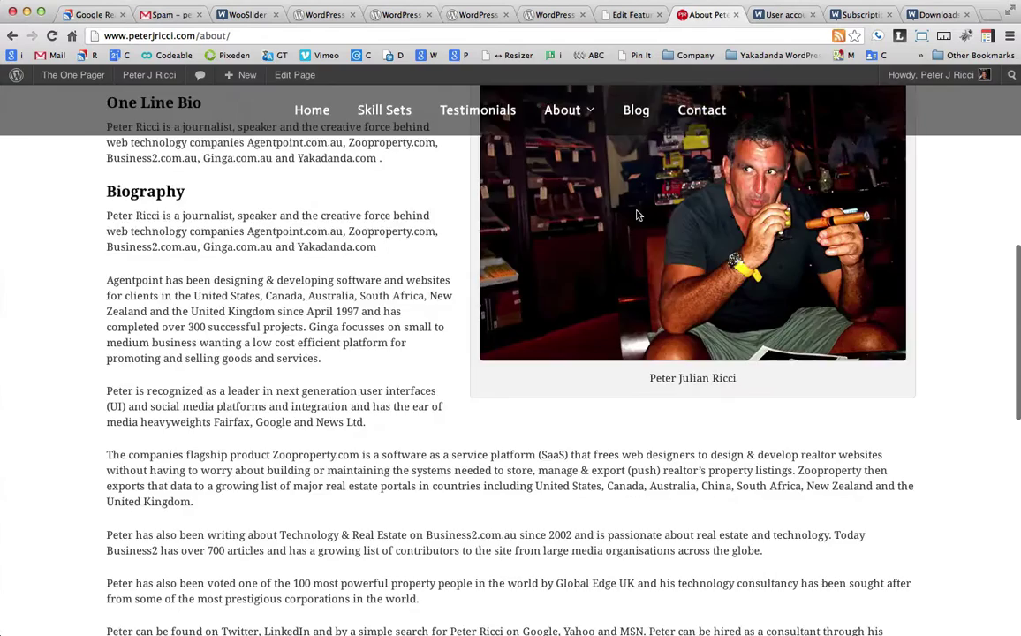
click(624, 16)
click(509, 268)
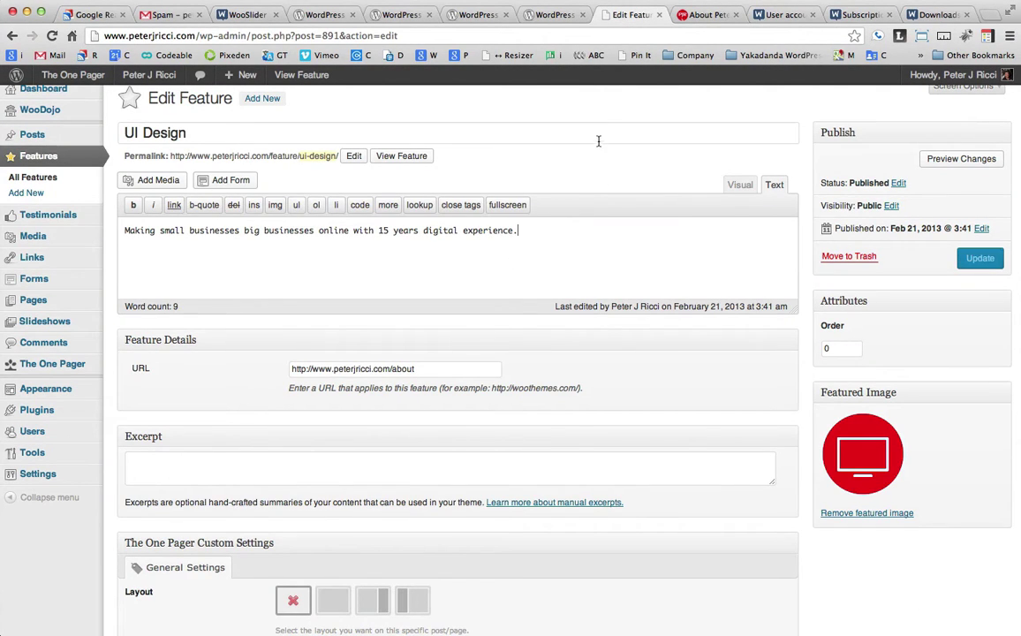
click(704, 15)
scroll(676, 303, down, 3)
scroll(618, 313, up, 3)
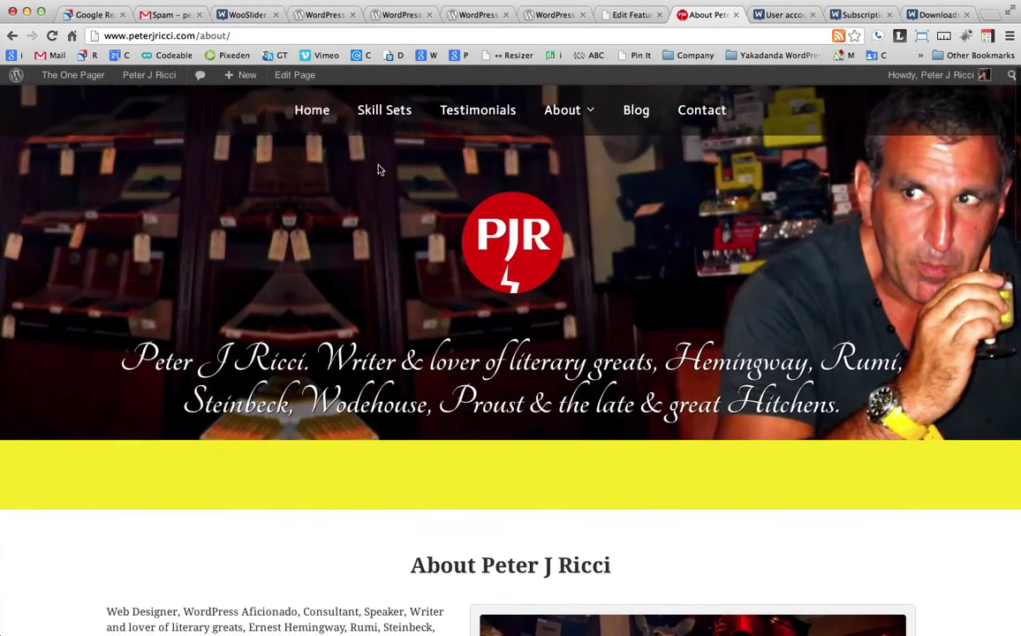
Step: Return to the live site's home page and examine the four features in the Skillsets section
click(312, 110)
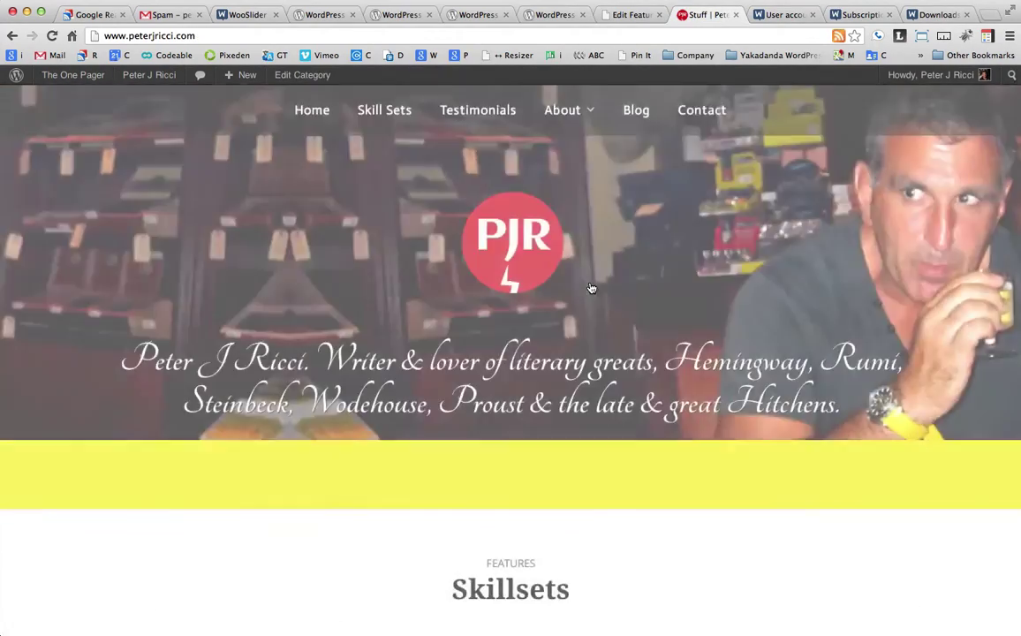
scroll(591, 288, down, 5)
scroll(590, 288, down, 1)
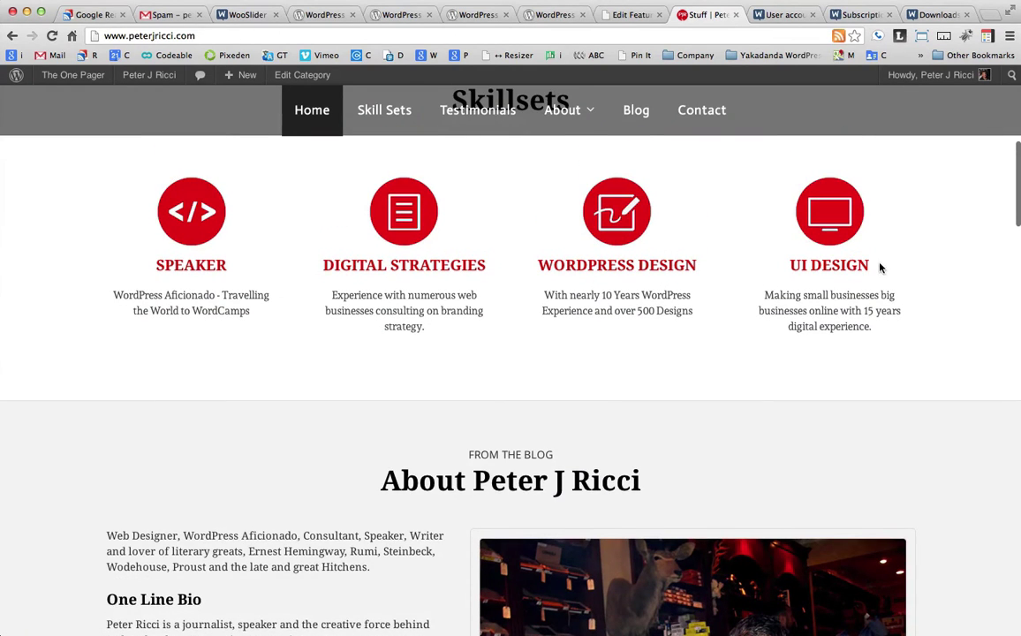
scroll(896, 291, up, 1)
scroll(912, 307, up, 1)
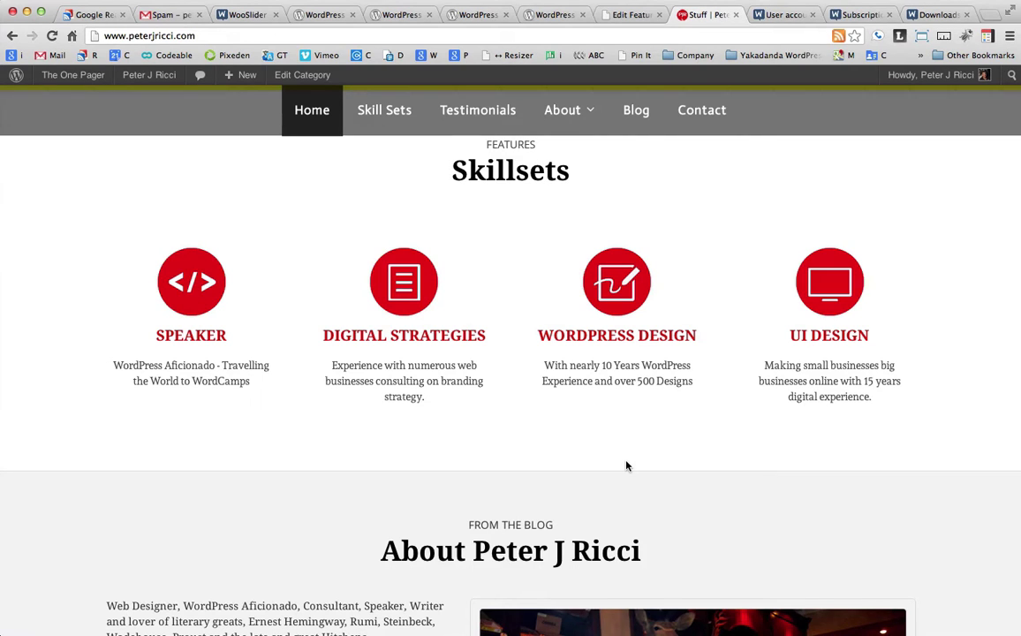
Step: Leave the UI Design feature editor and open the site's Widgets management page
click(627, 15)
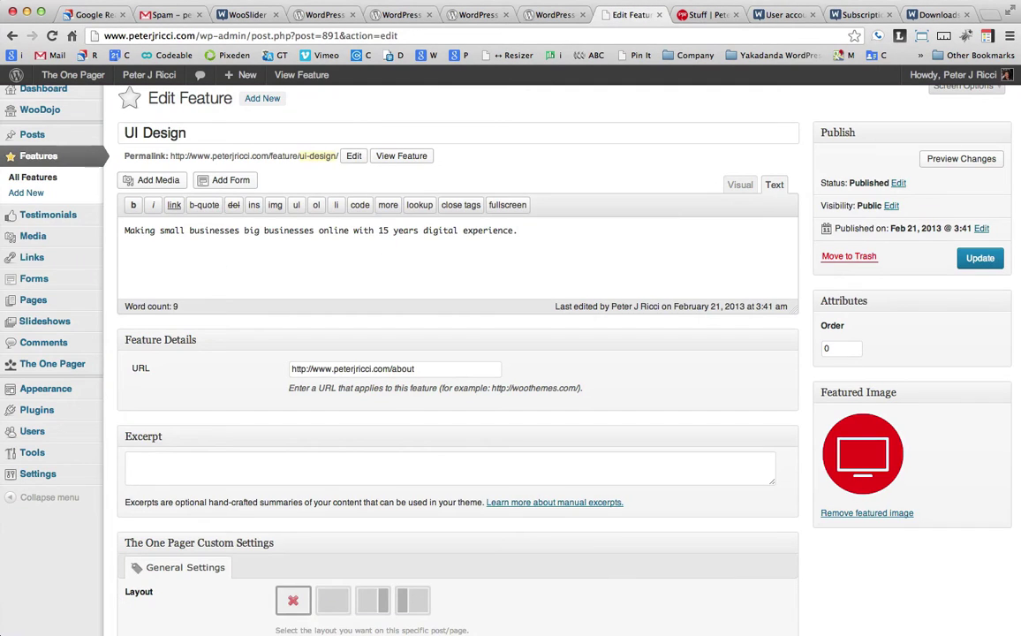
mouse_move(40, 389)
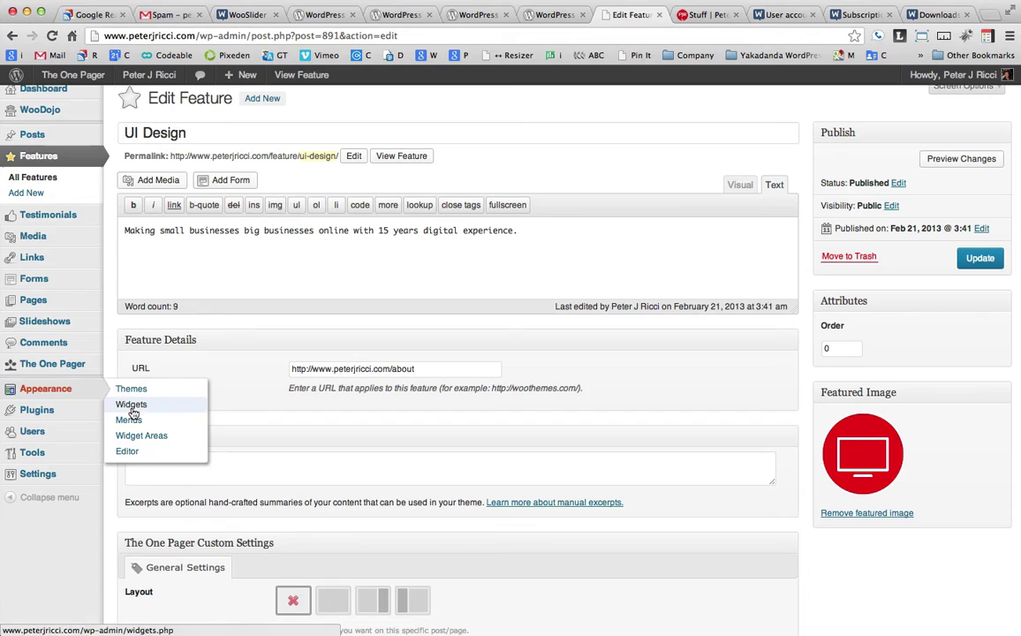
click(132, 404)
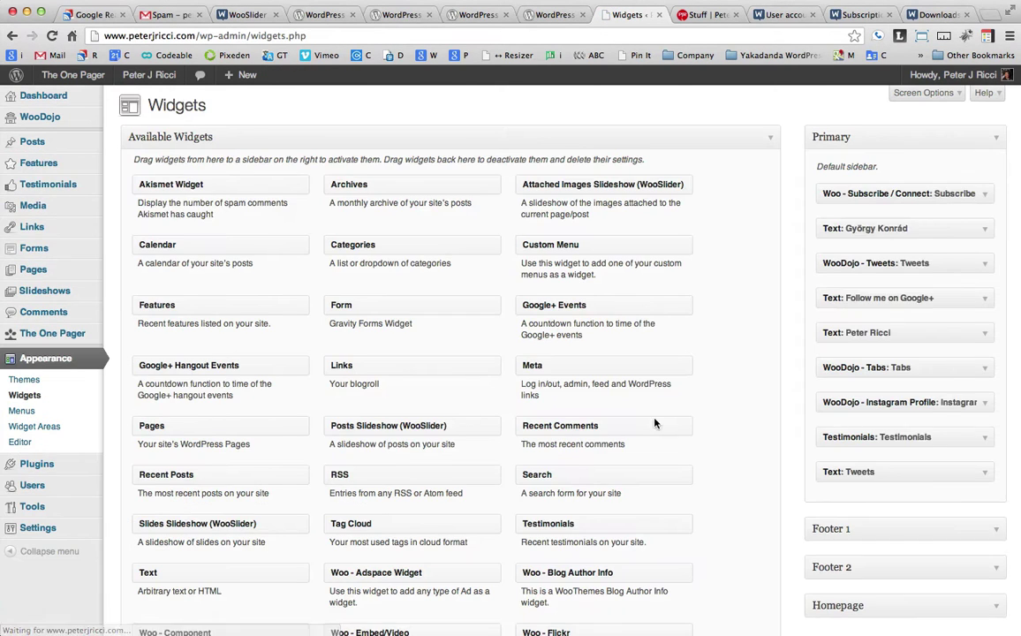
Step: Examine the Skillsets Features widget in the Homepage widget area, including its limit, image size, items per row and Order By options
scroll(655, 421, down, 10)
click(877, 230)
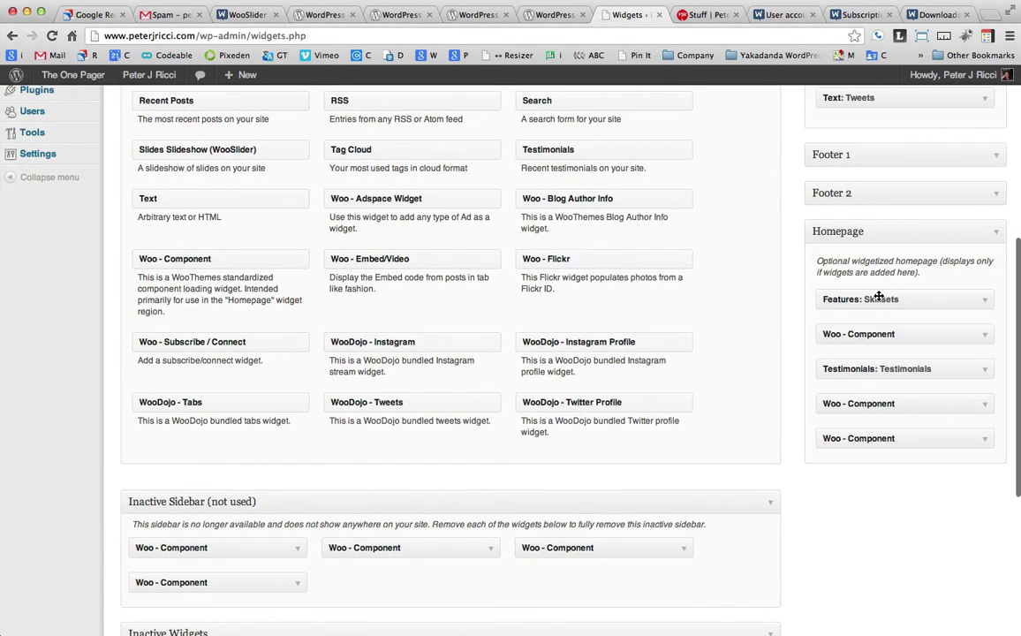
click(879, 298)
click(880, 299)
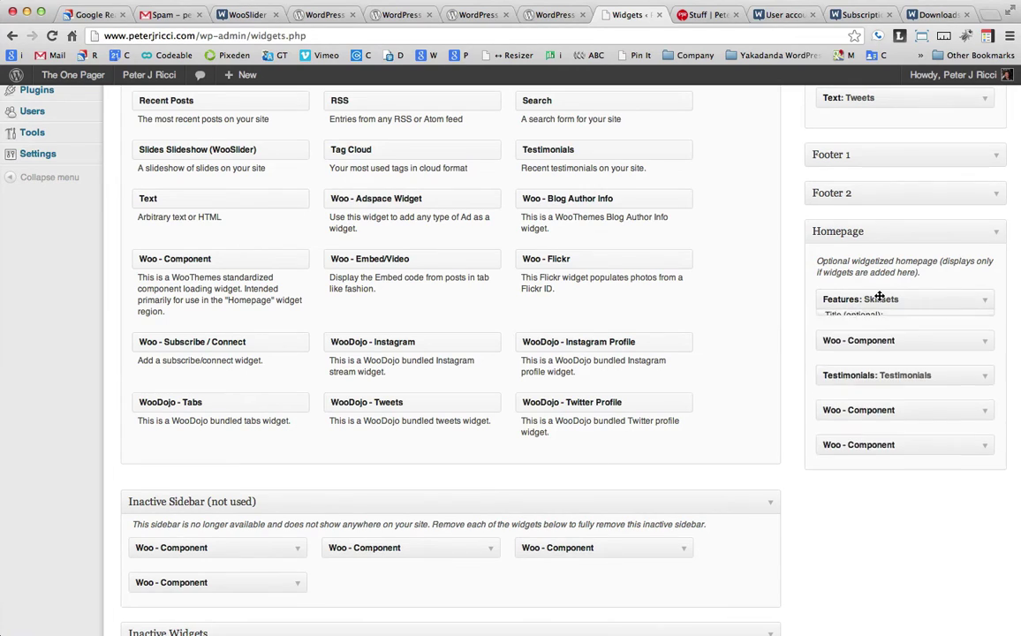
click(842, 372)
click(846, 411)
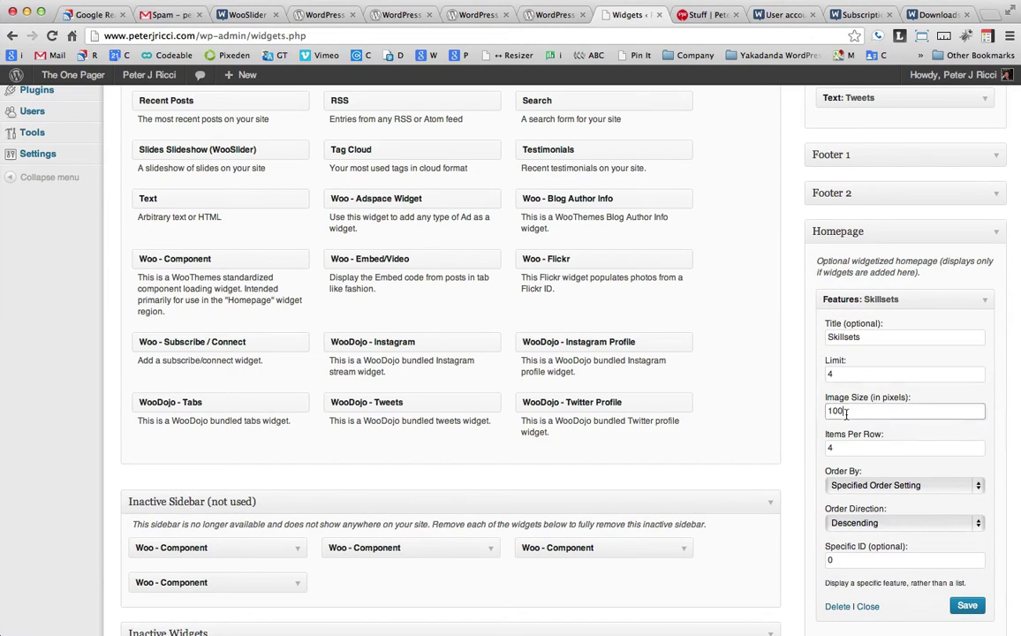
click(842, 448)
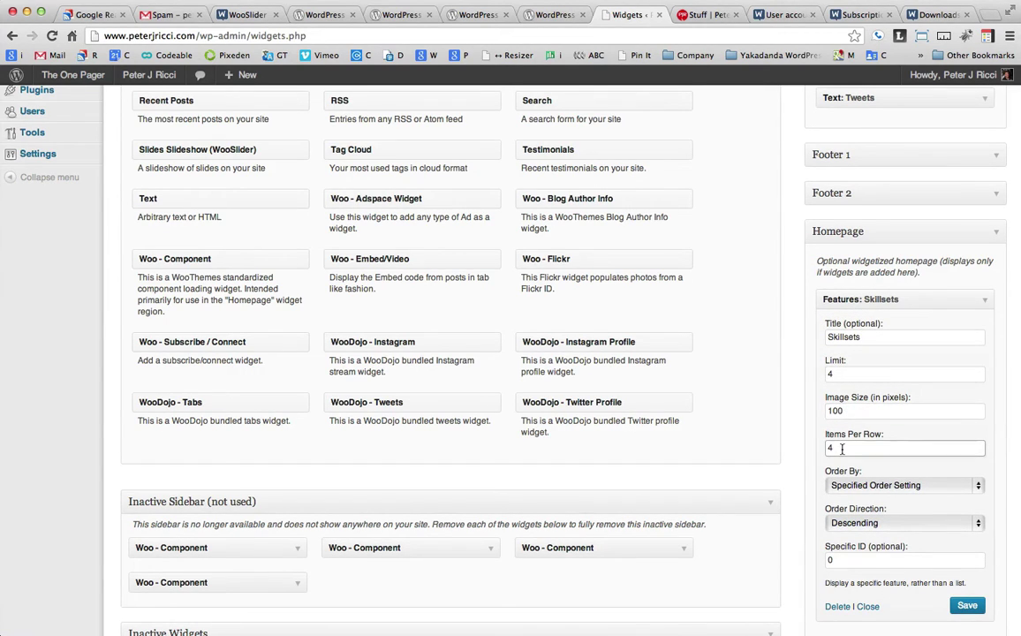
click(859, 484)
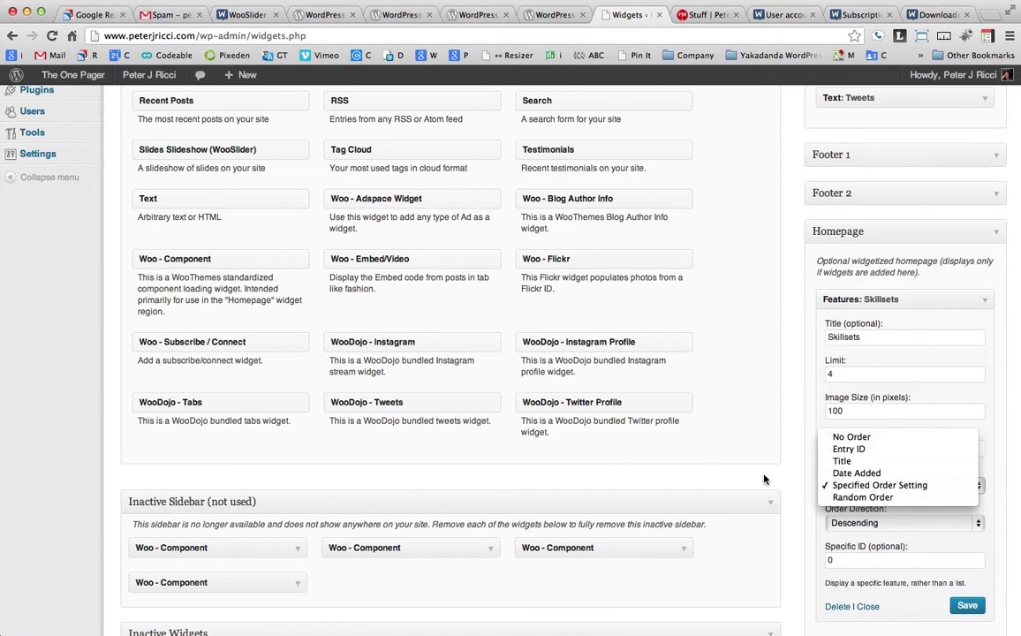
click(838, 488)
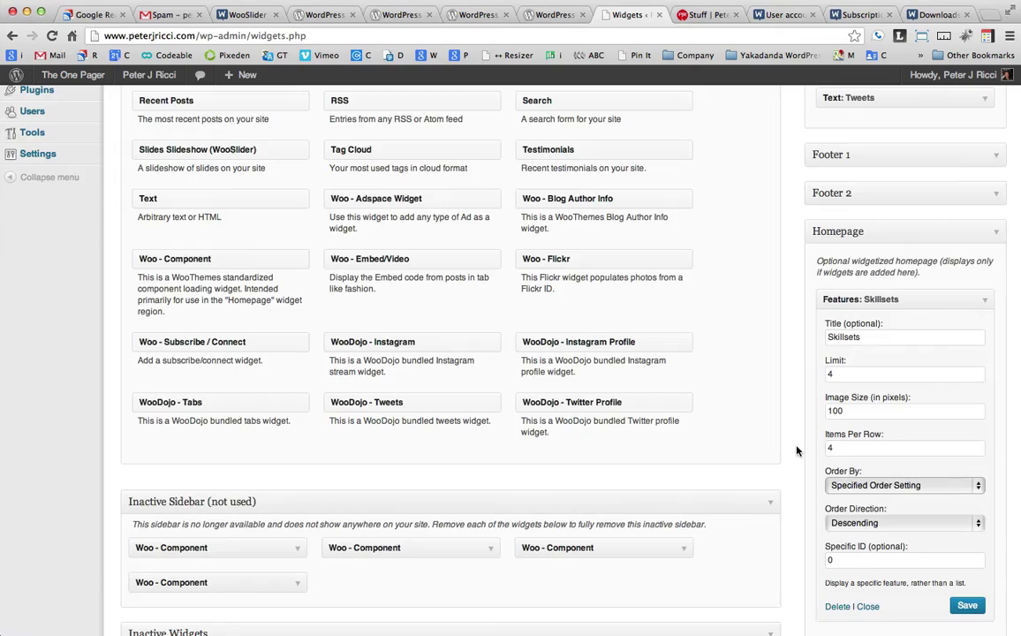
scroll(797, 450, up, 5)
scroll(797, 451, down, 4)
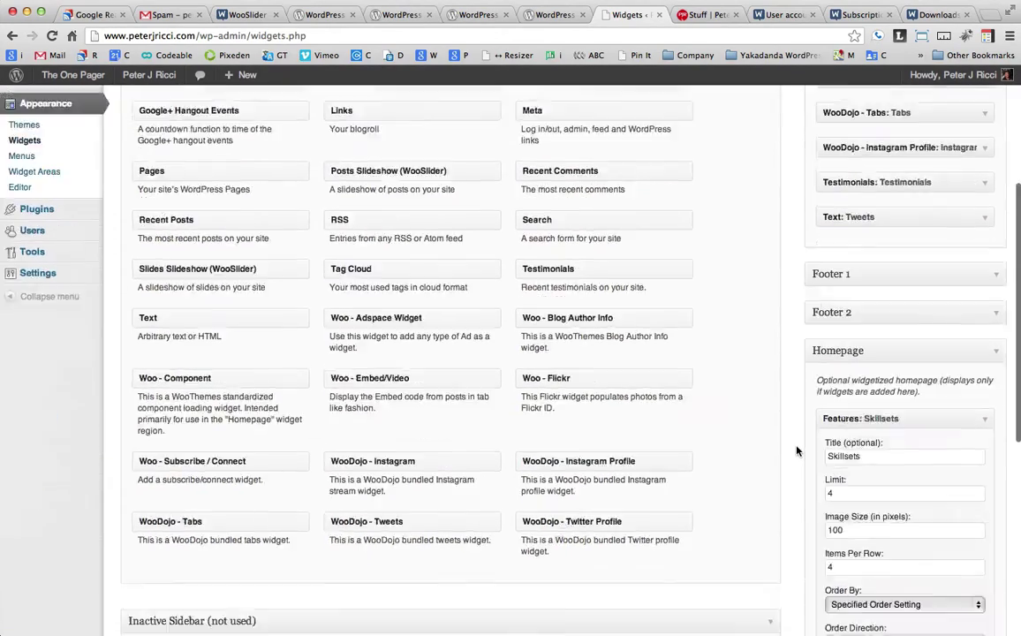
scroll(796, 450, up, 3)
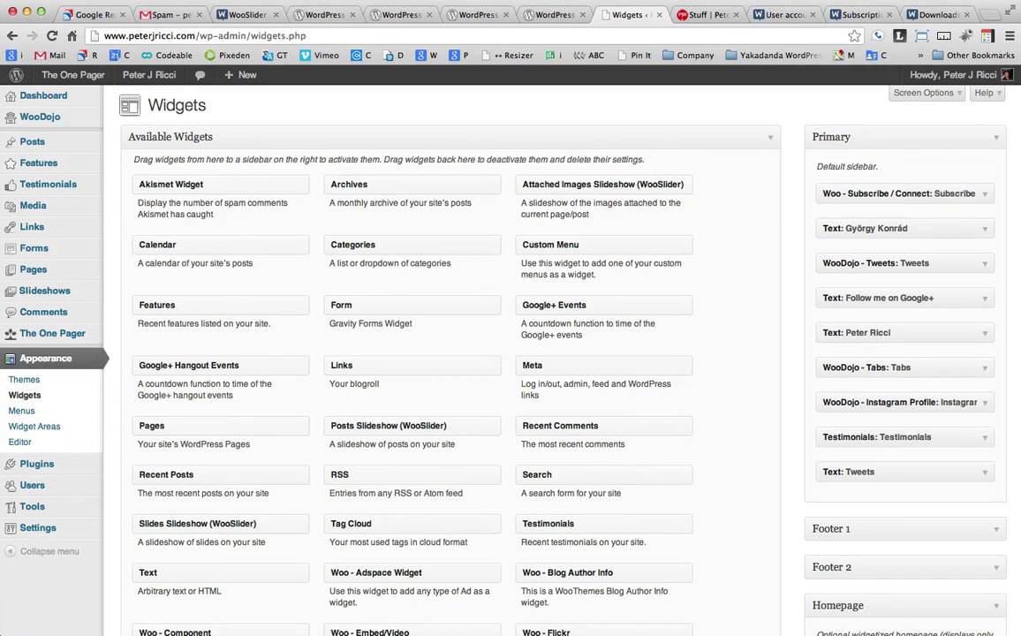
Step: Review the usage arguments and shortcode examples in the Other Notes of the Features by WooThemes plugin page on WordPress.org
key(super+6)
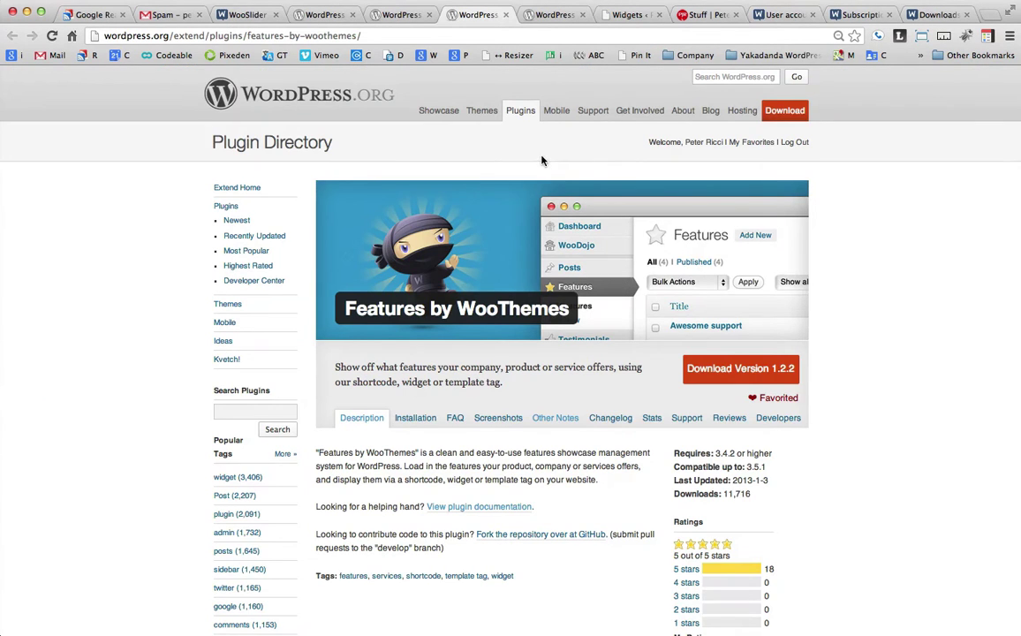
scroll(566, 337, down, 5)
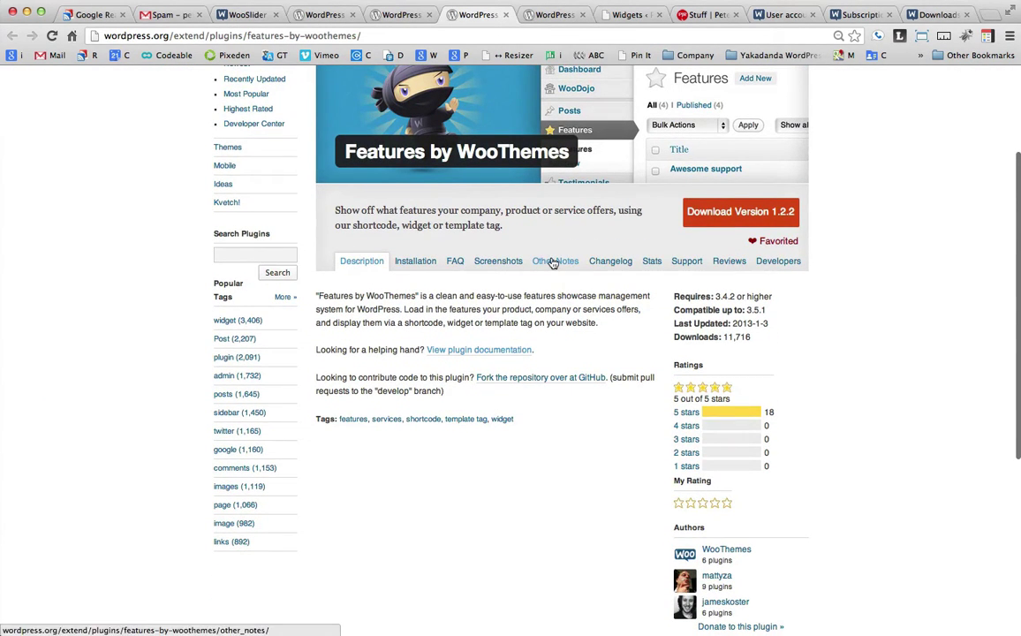
click(553, 263)
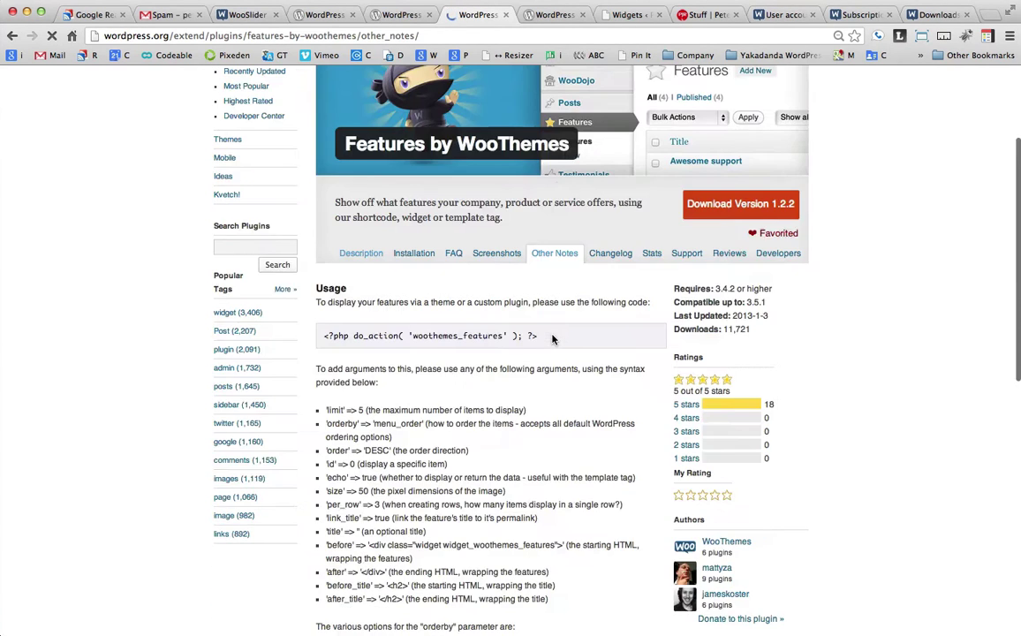
scroll(551, 337, down, 12)
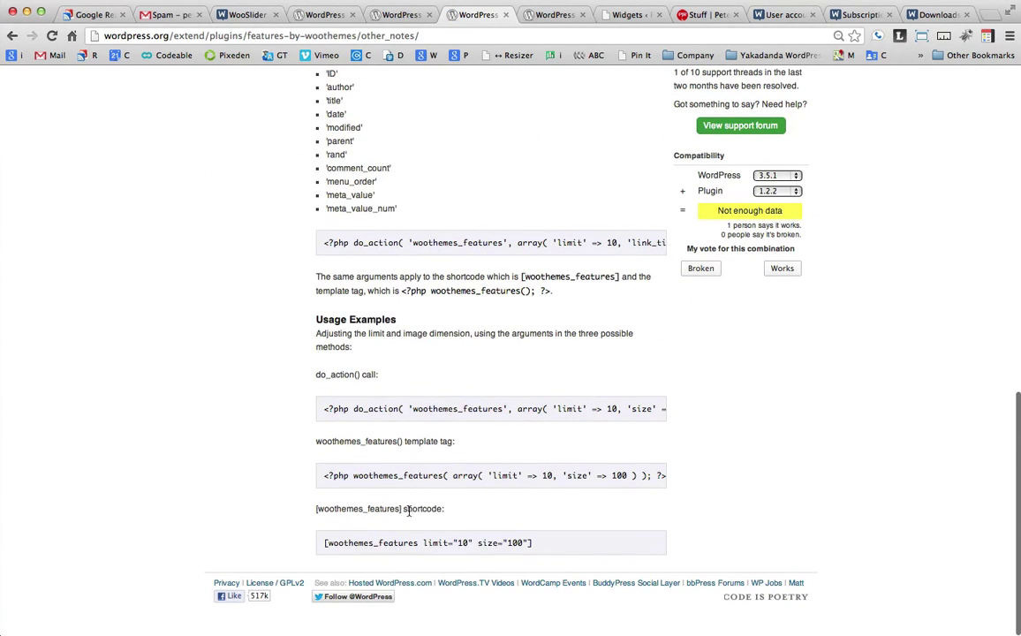
Step: Copy the [woothemes_features] shortcode text from the plugin's Usage Examples
drag(398, 509, 325, 510)
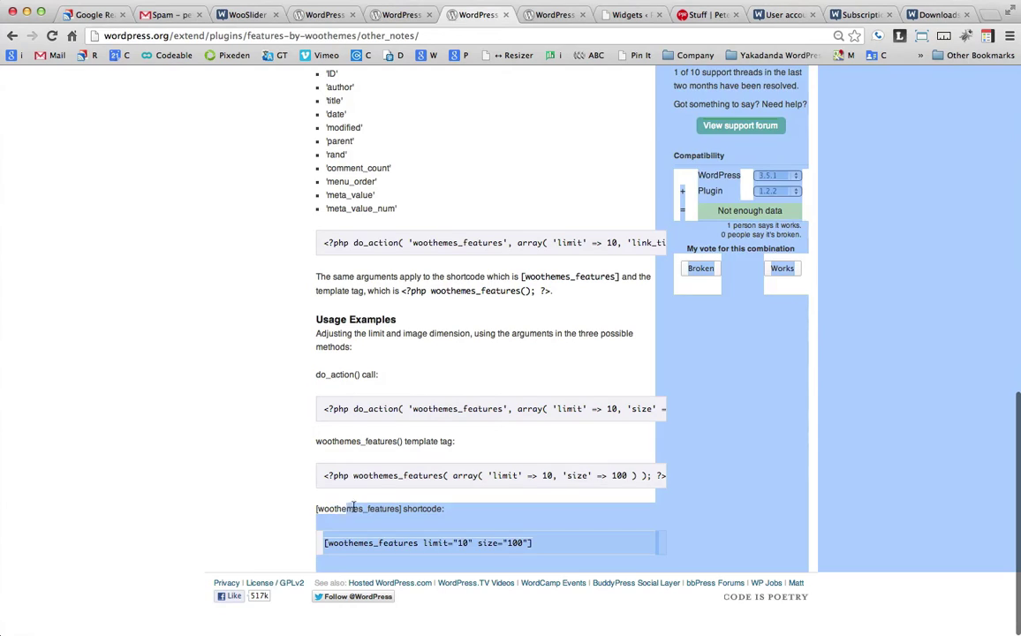
click(381, 507)
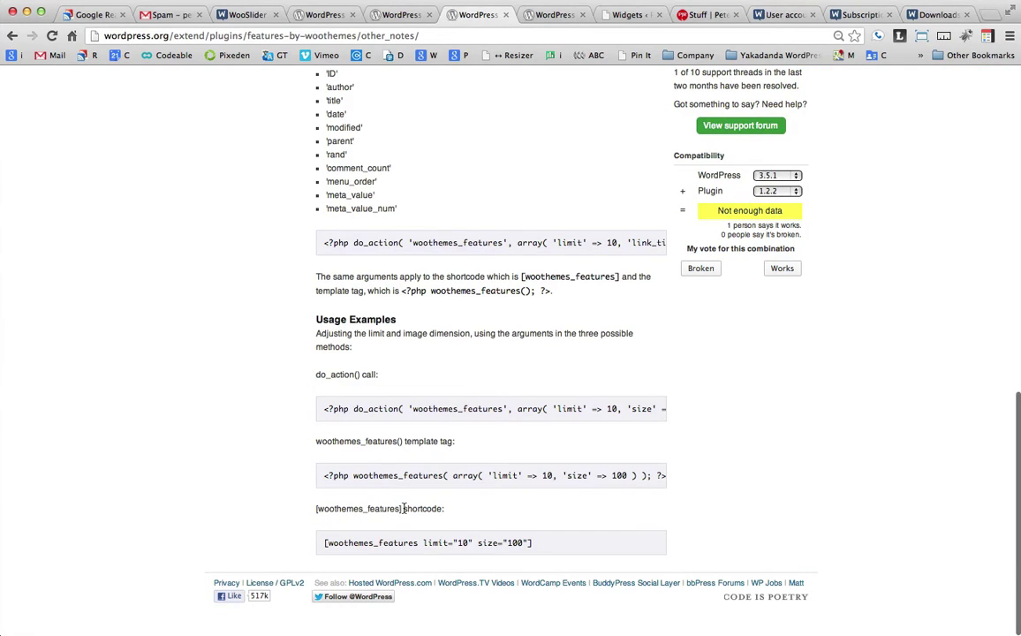
drag(403, 509, 318, 506)
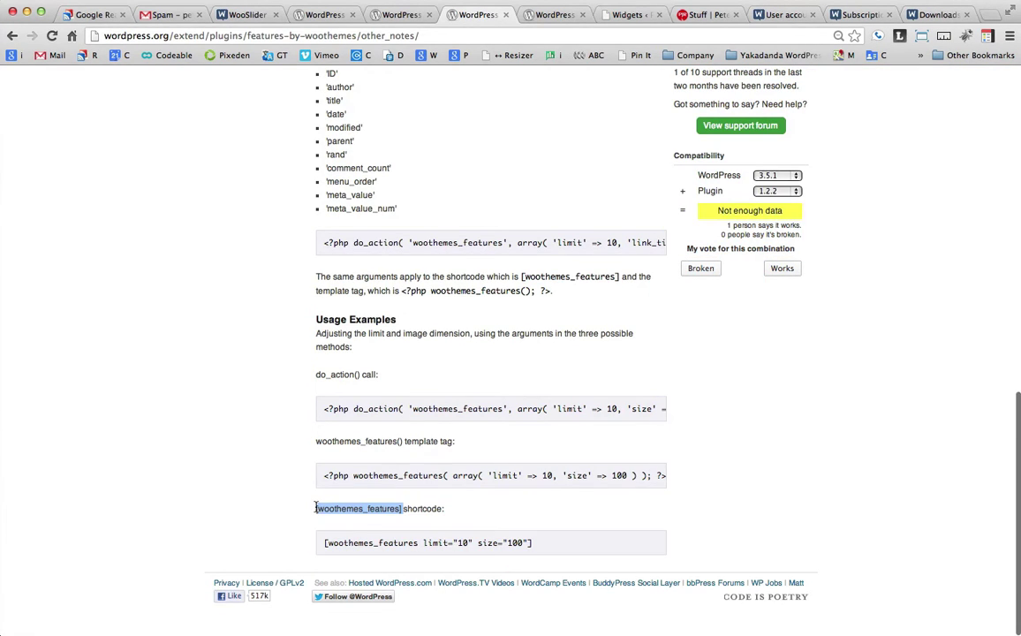
right_click(348, 521)
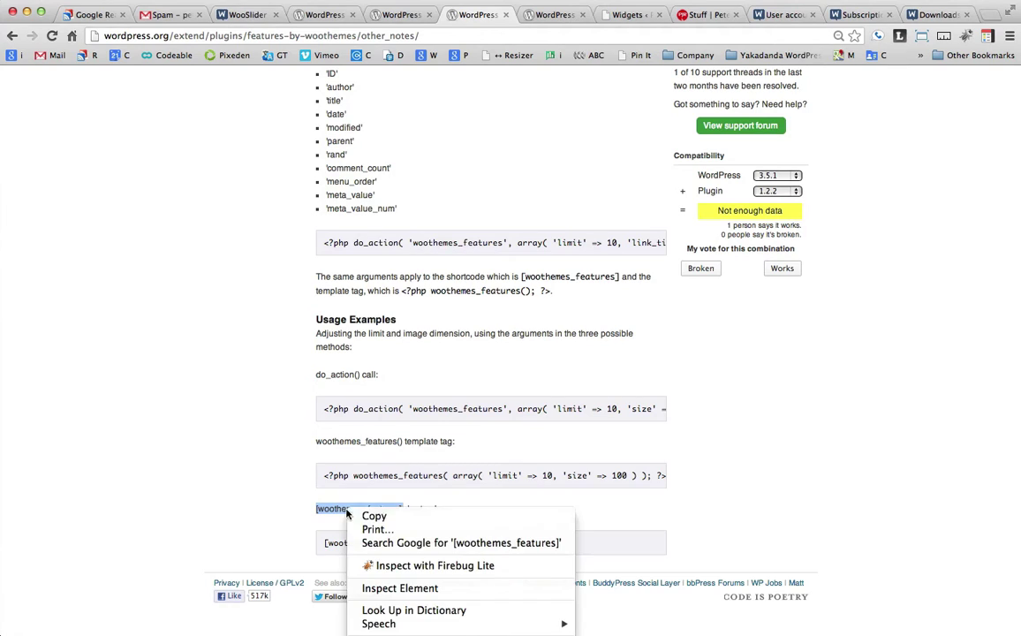
click(371, 518)
right_click(385, 505)
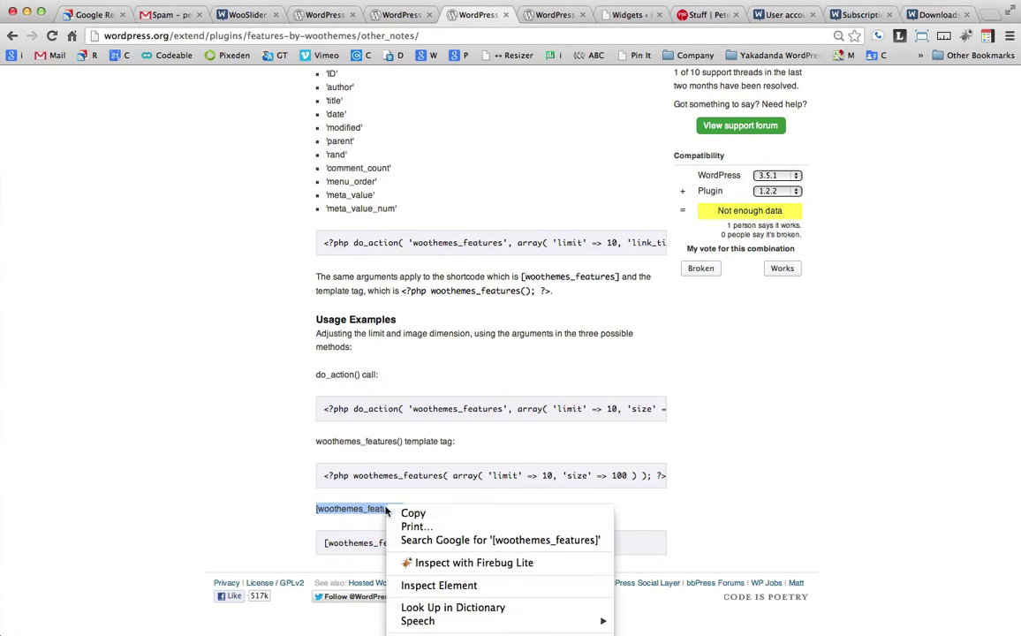
click(408, 513)
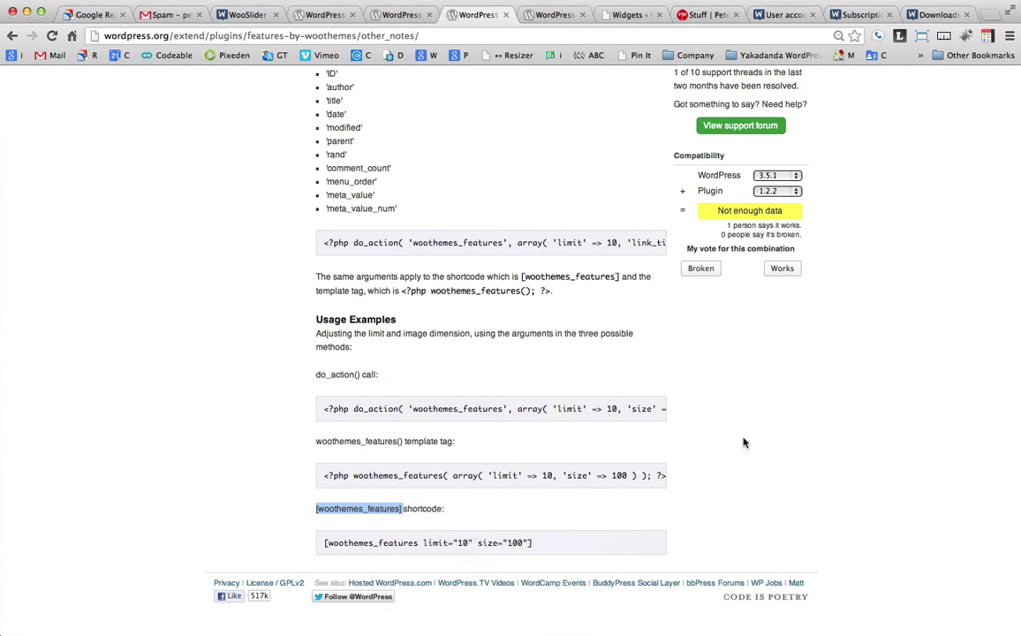
Step: Look over the live home page's Skillsets section and follow the UI Design feature to the About page
click(698, 15)
scroll(488, 355, up, 5)
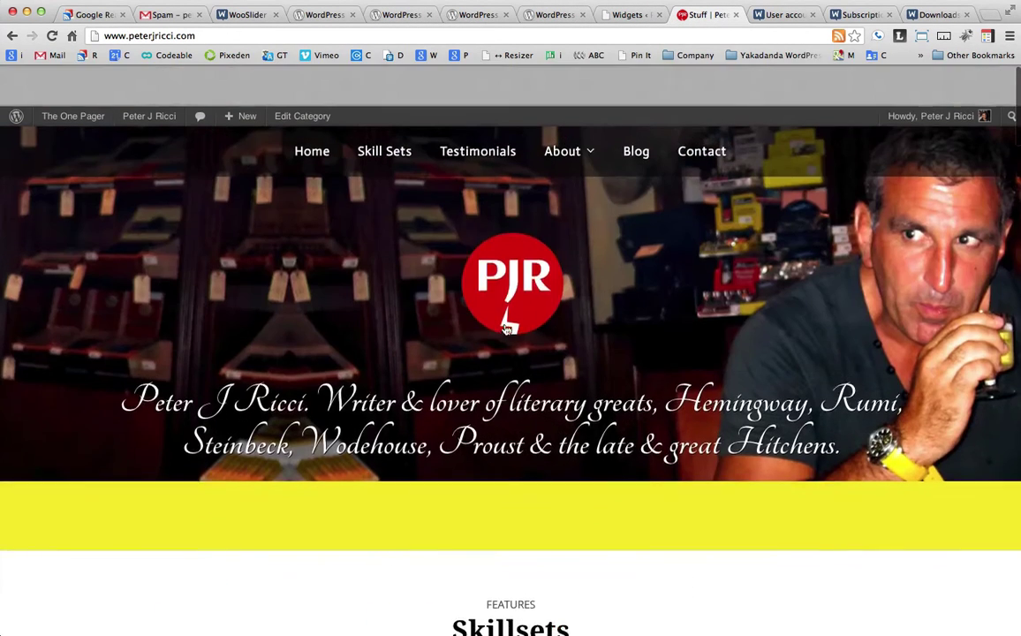
scroll(506, 267, down, 4)
scroll(456, 550, down, 4)
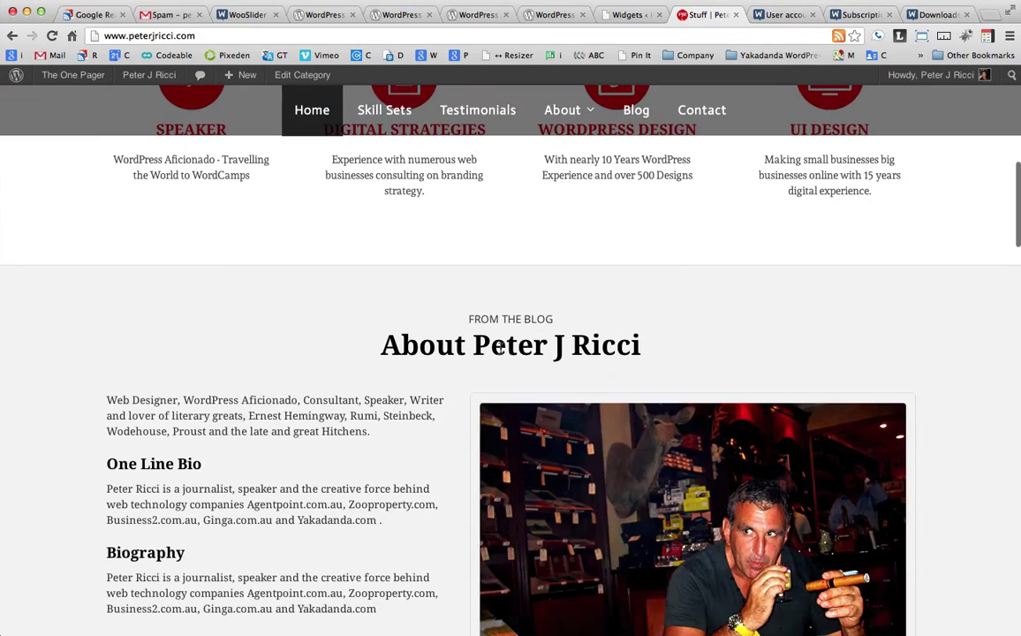
scroll(875, 545, up, 7)
scroll(835, 522, down, 2)
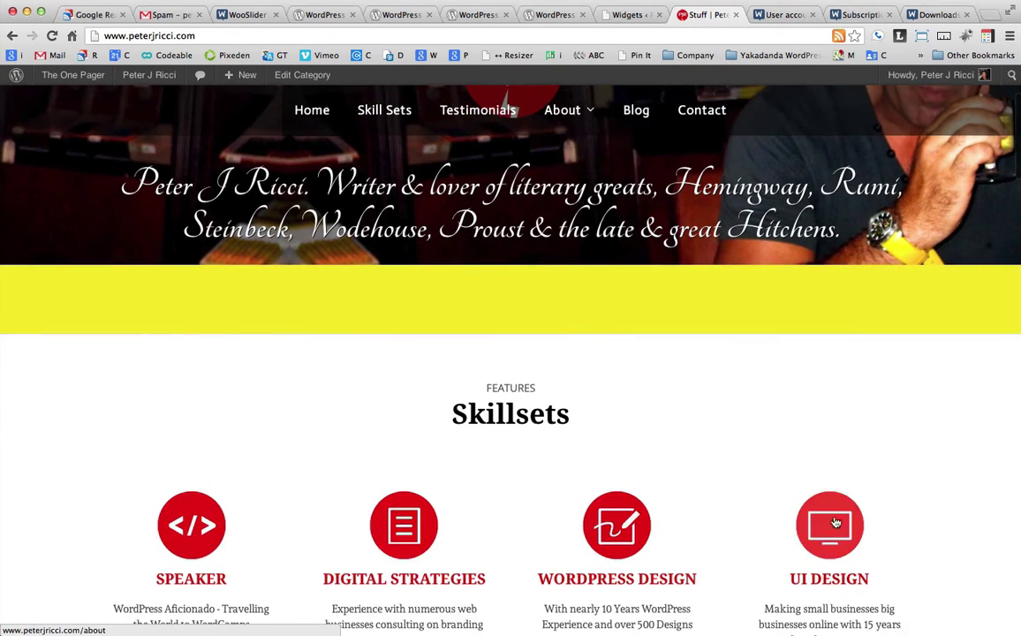
click(834, 578)
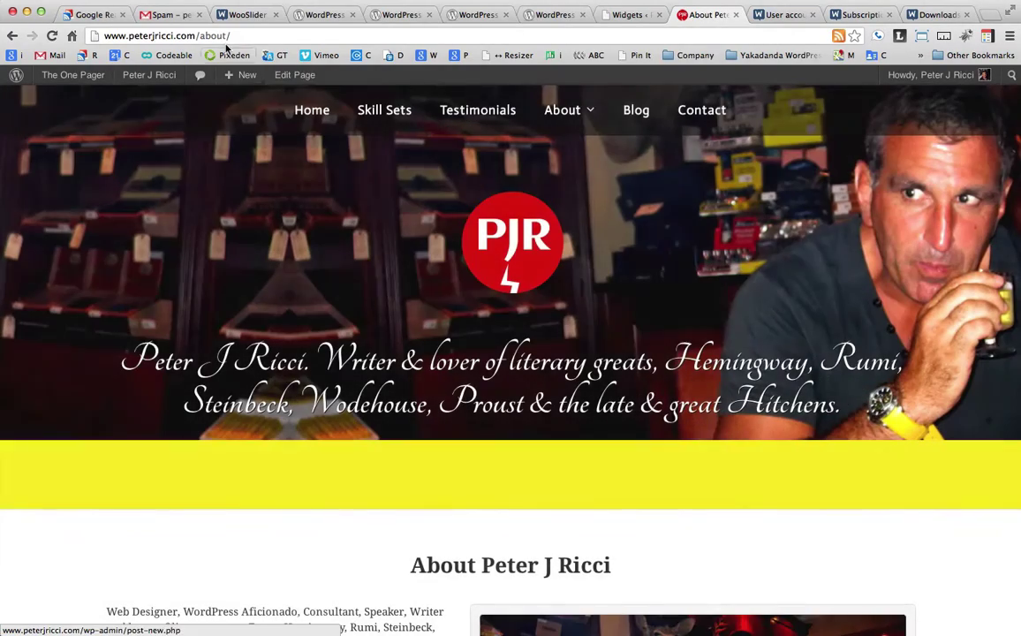
Step: Edit the About page's source text, add the [woothemes_features] shortcode below the last paragraph and update the page
click(284, 75)
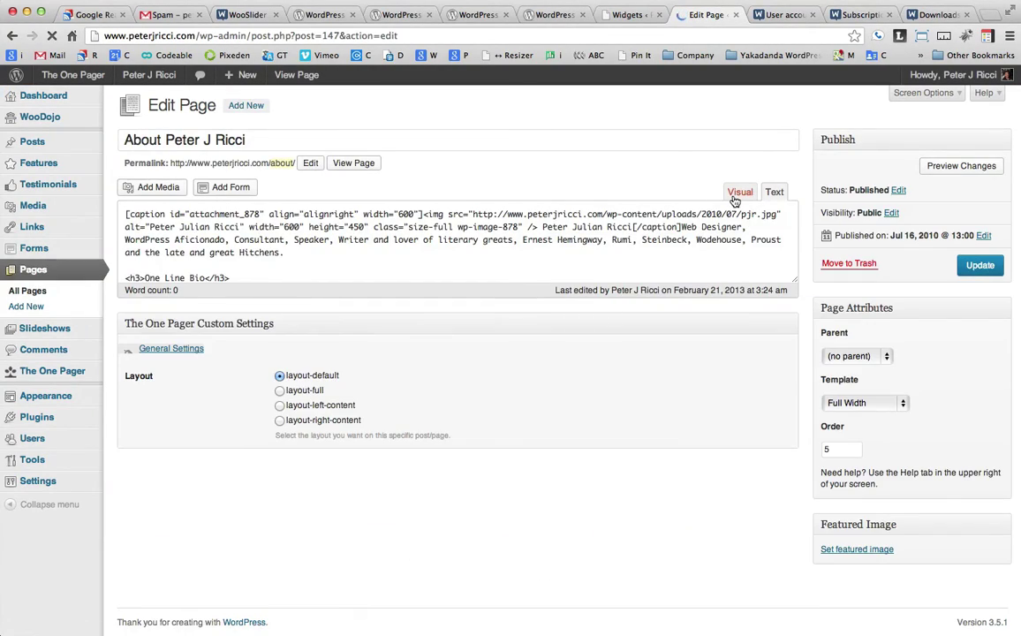
click(774, 193)
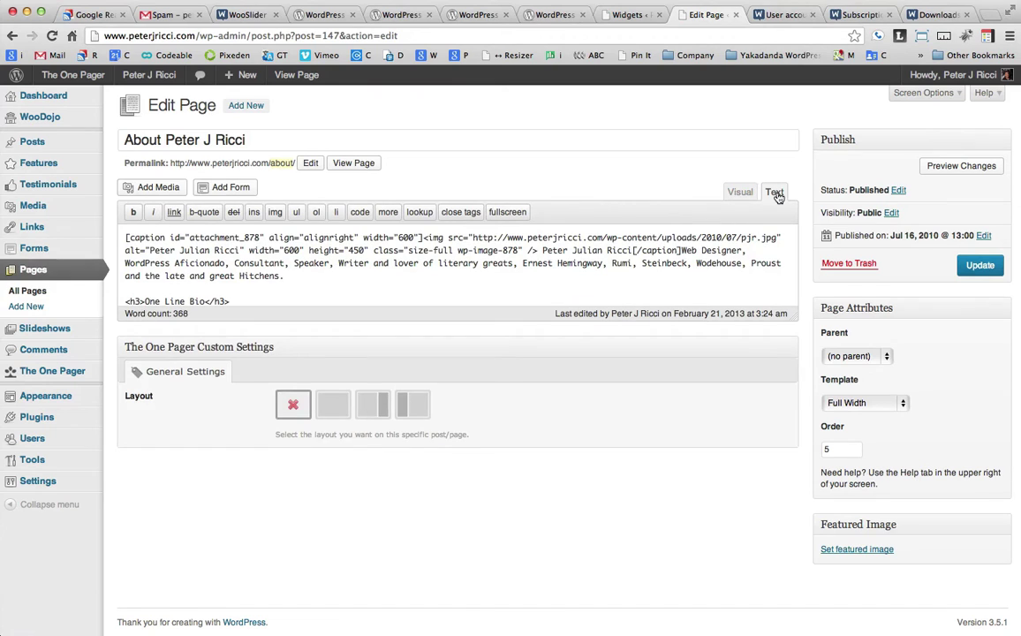
scroll(335, 276, down, 10)
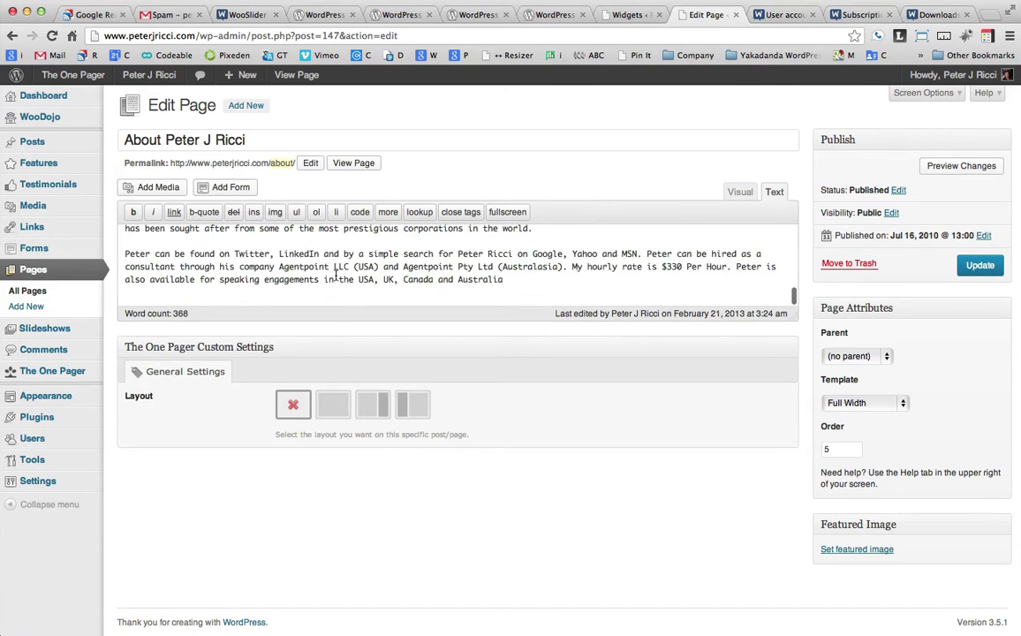
click(509, 281)
key(Return)
key(Return)
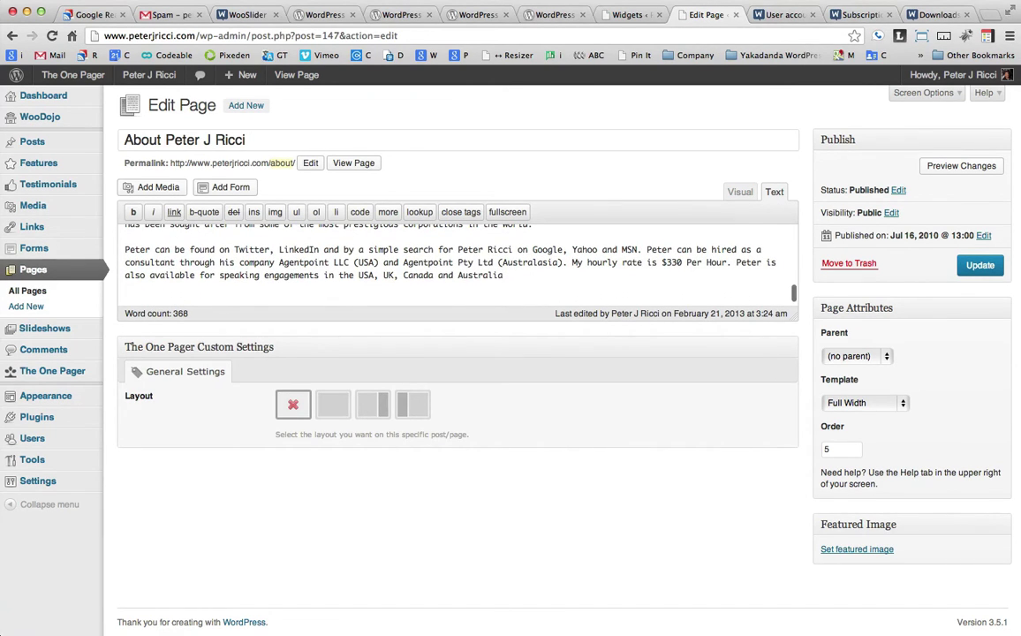
key(ctrl+v)
click(972, 266)
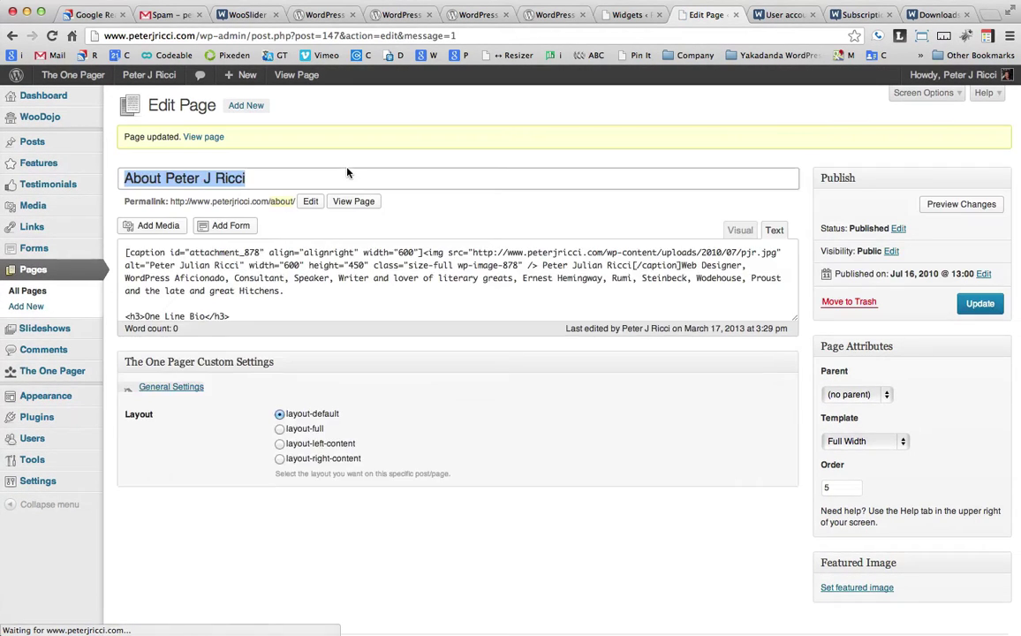
Step: View the updated About page in a new browser tab and examine the features below its text
right_click(353, 201)
click(415, 204)
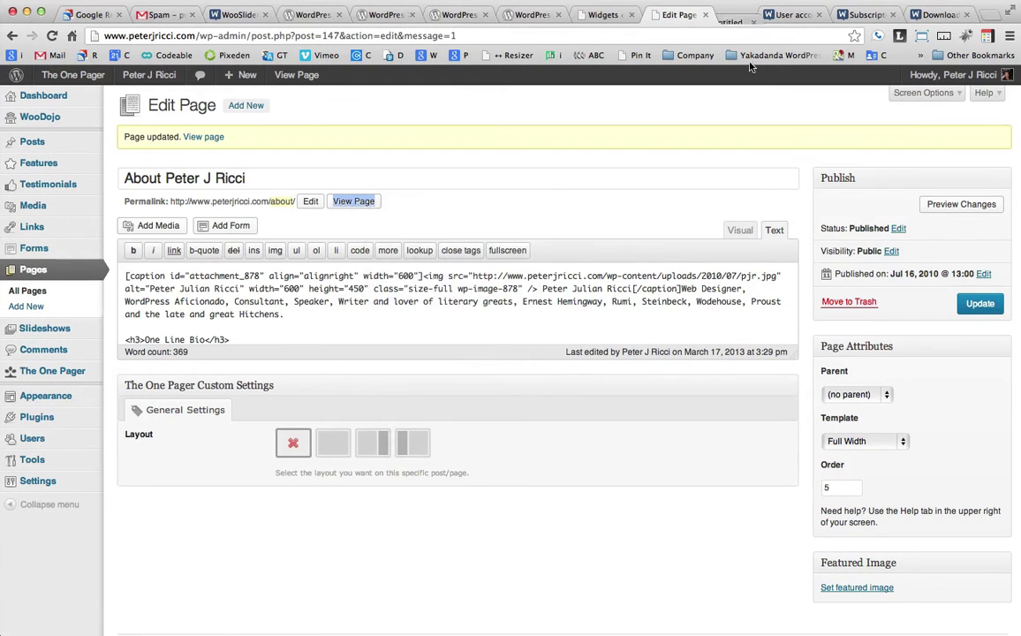
click(729, 15)
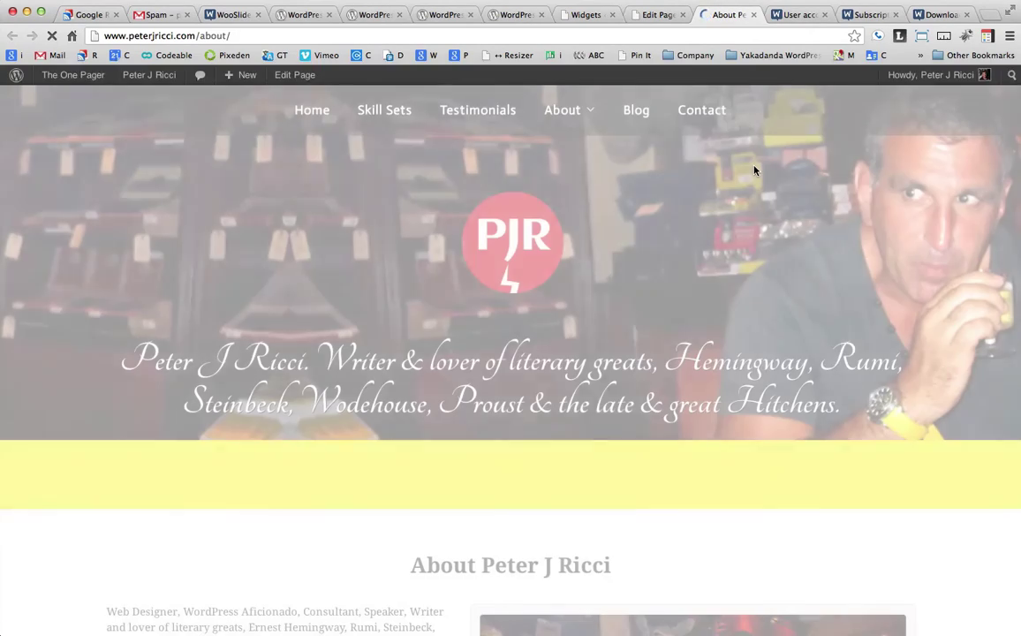
scroll(755, 170, down, 5)
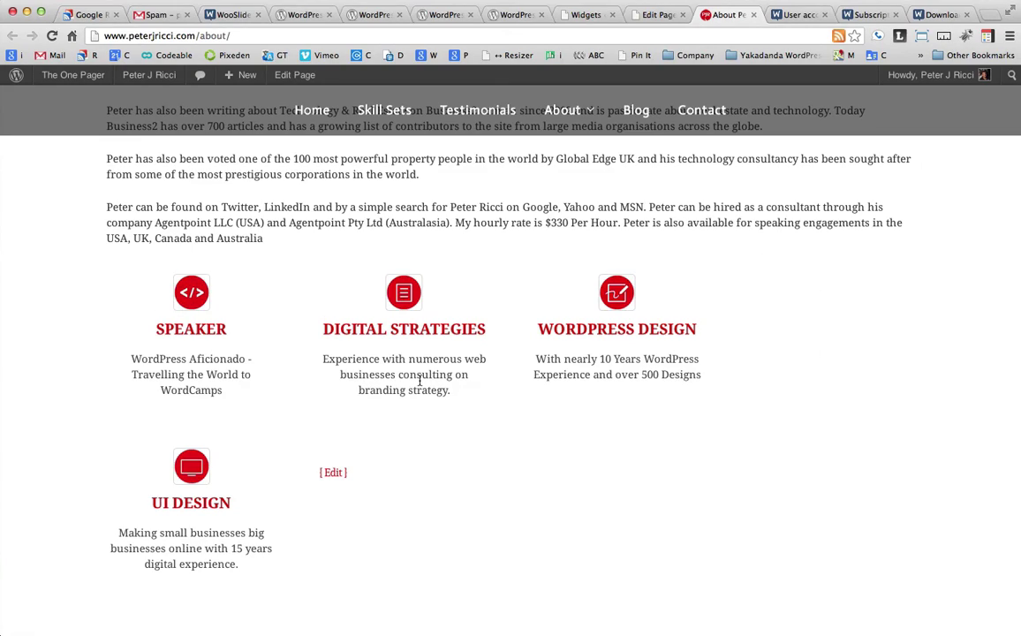
scroll(419, 380, up, 15)
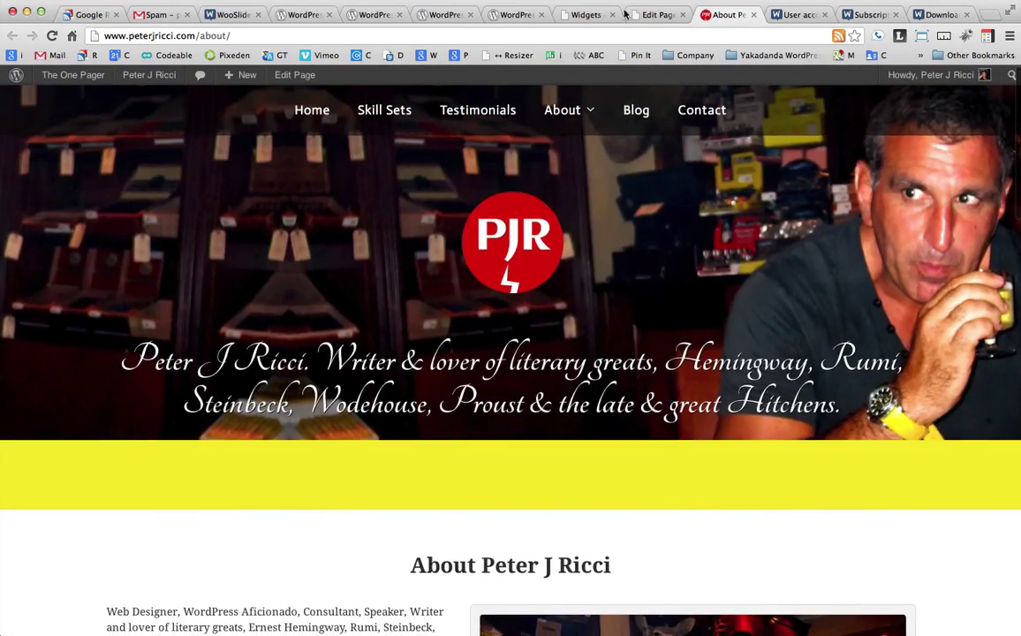
Step: Remove the [woothemes_features] shortcode from the end of the About page's text and update the page
click(627, 14)
scroll(247, 328, down, 5)
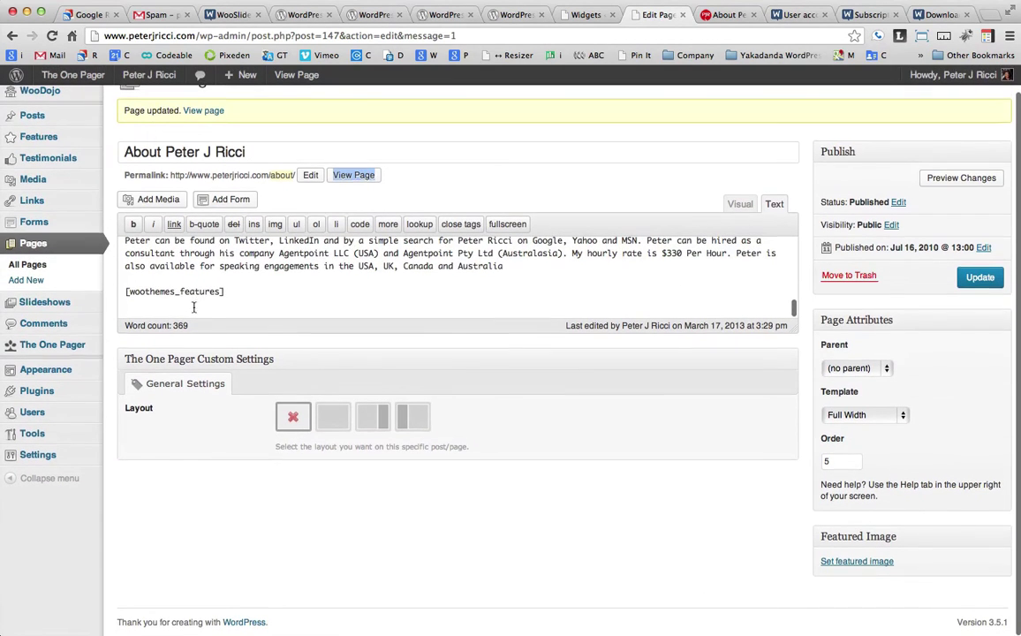
triple_click(183, 294)
key(BackSpace)
key(BackSpace)
key(BackSpace)
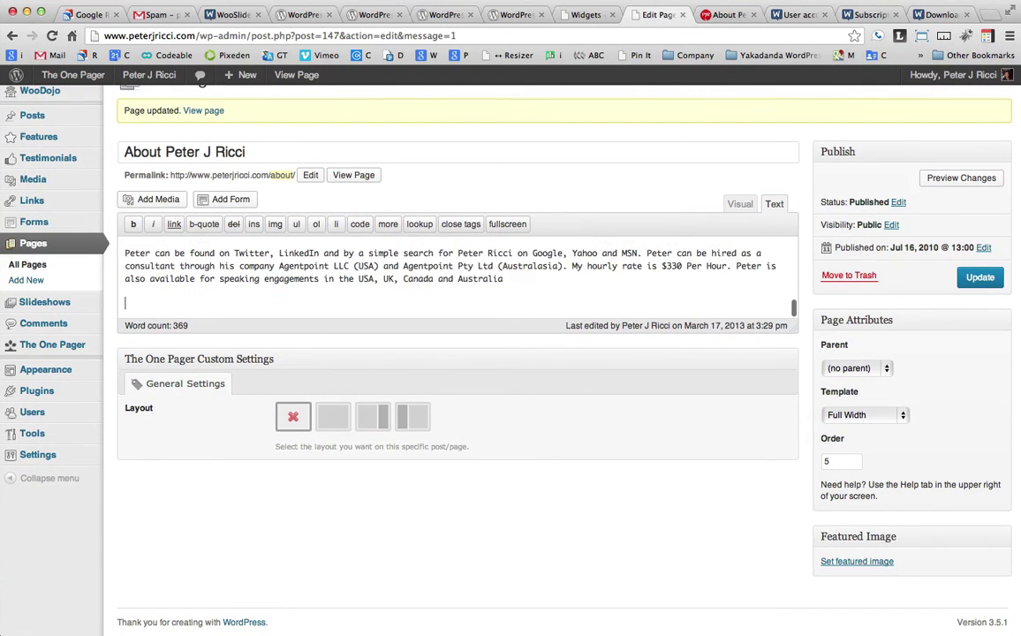
click(977, 277)
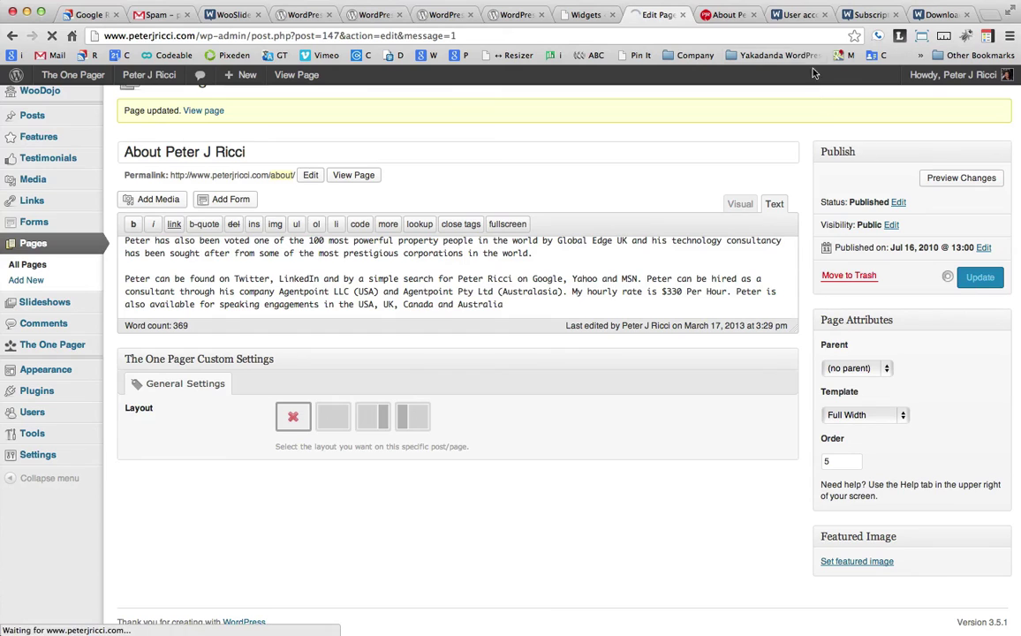
click(724, 14)
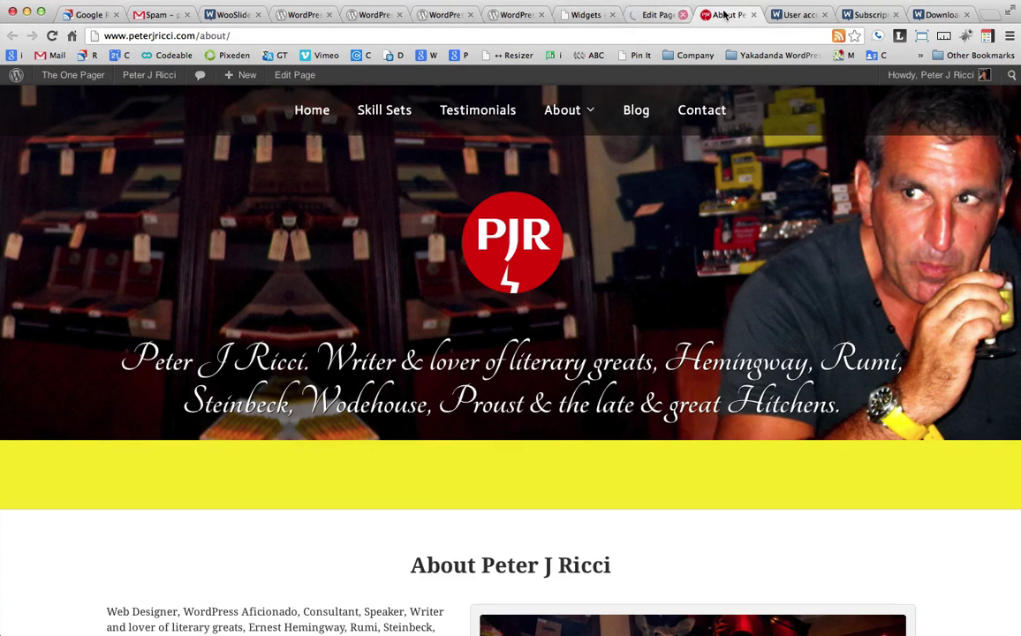
click(658, 14)
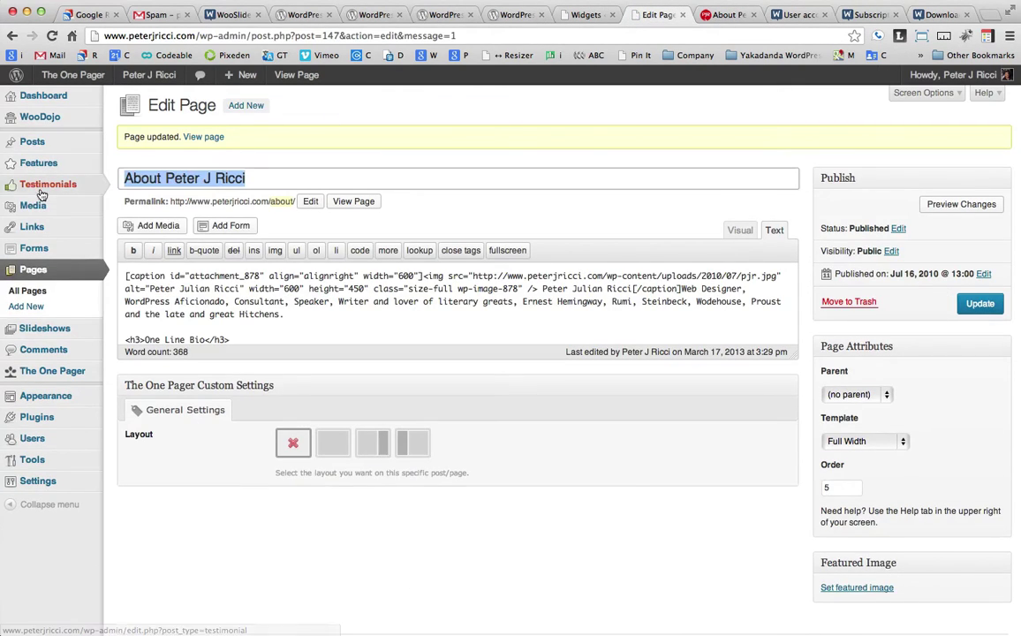
mouse_move(35, 164)
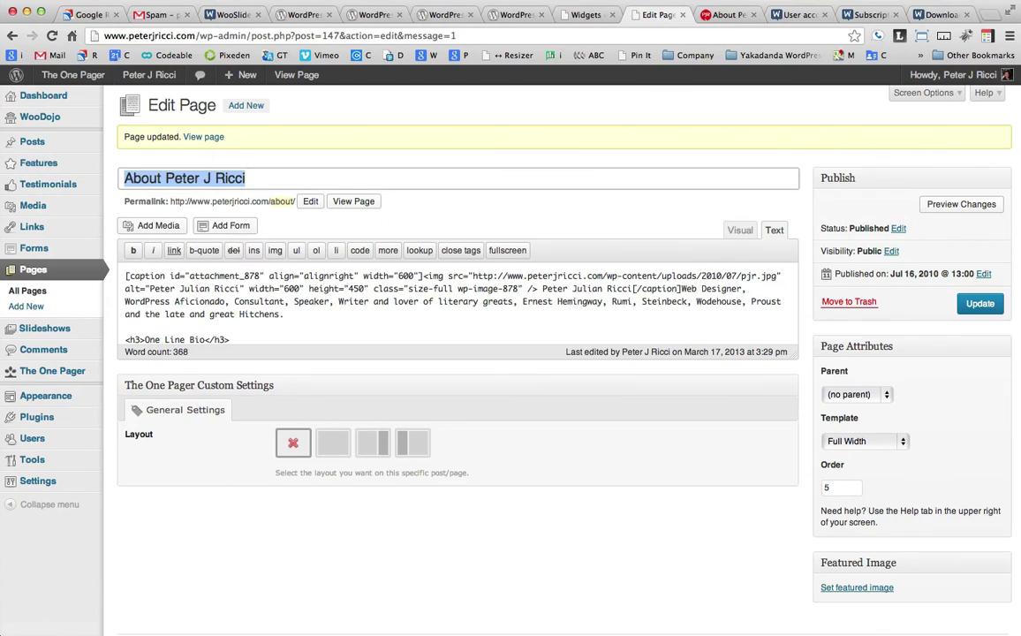